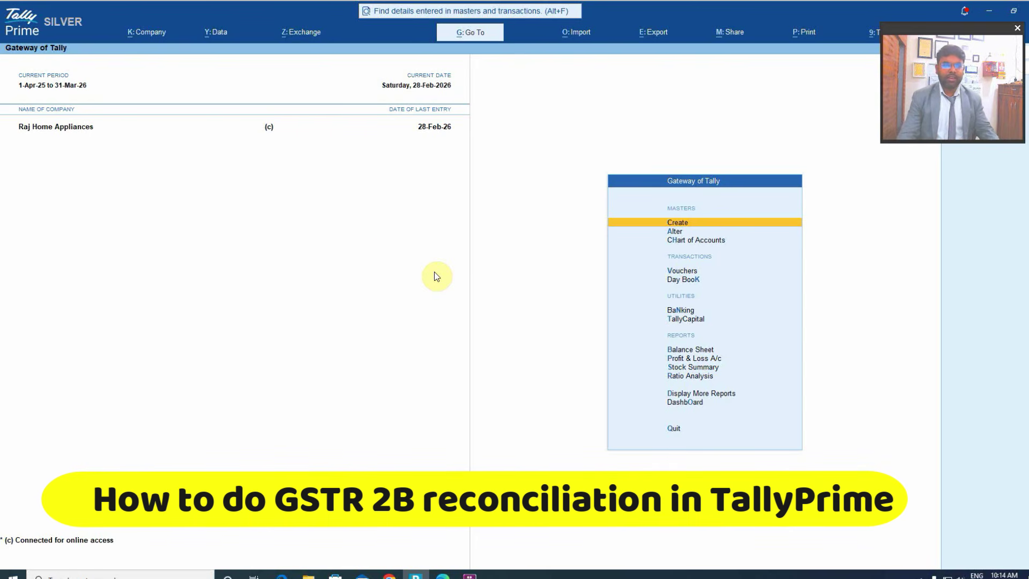
Log in to GST for the Delhi Registration by requesting an OTP to the registered mobile number and e-mail address.
left_click(387, 247)
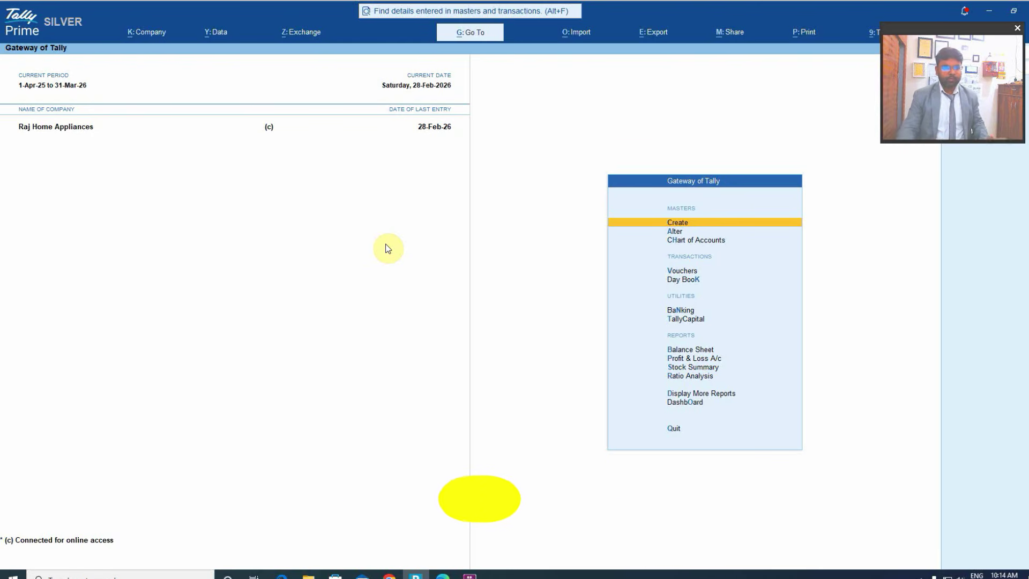
left_click(301, 32)
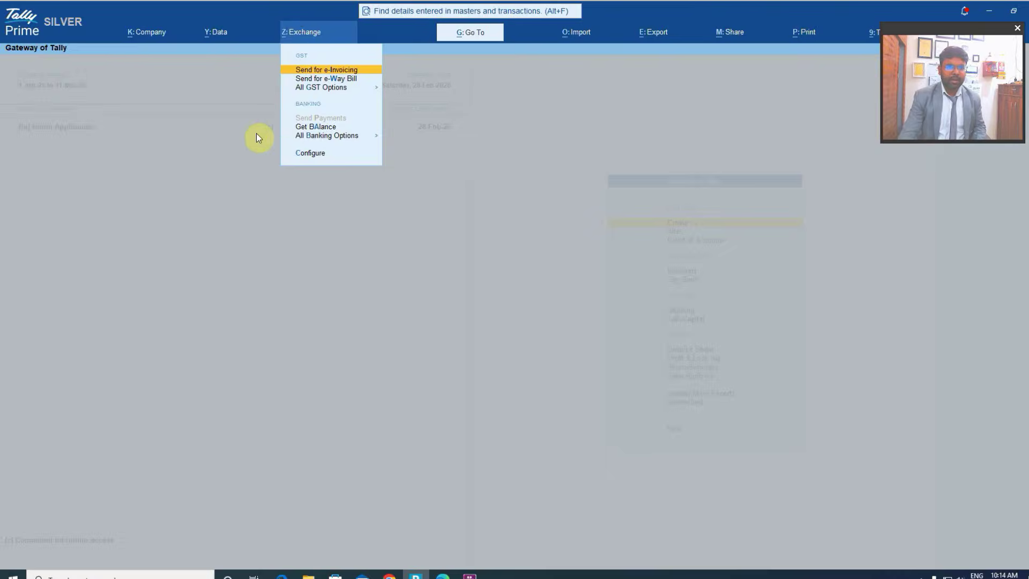
key("Down")
key("Down")
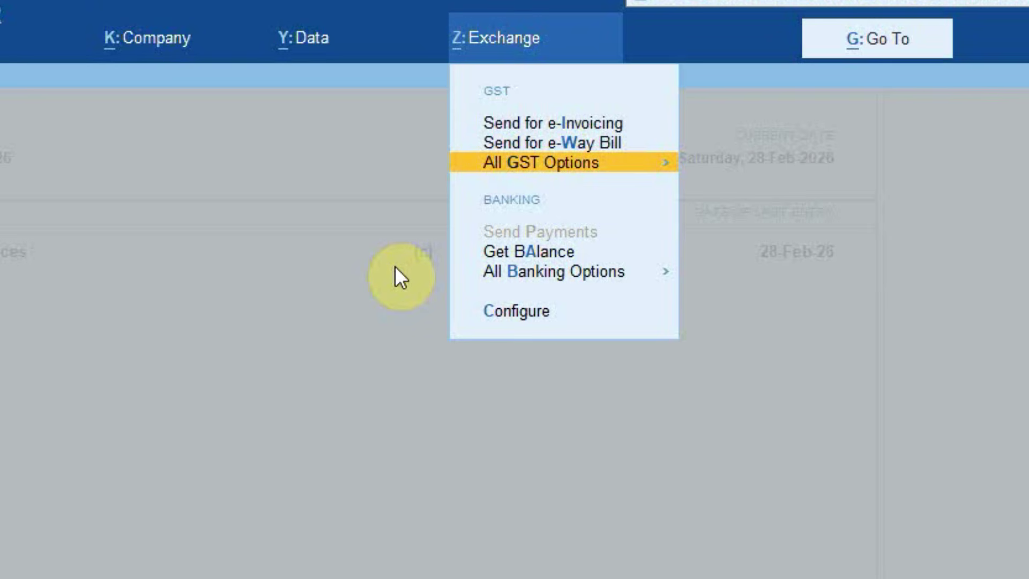
key("Return")
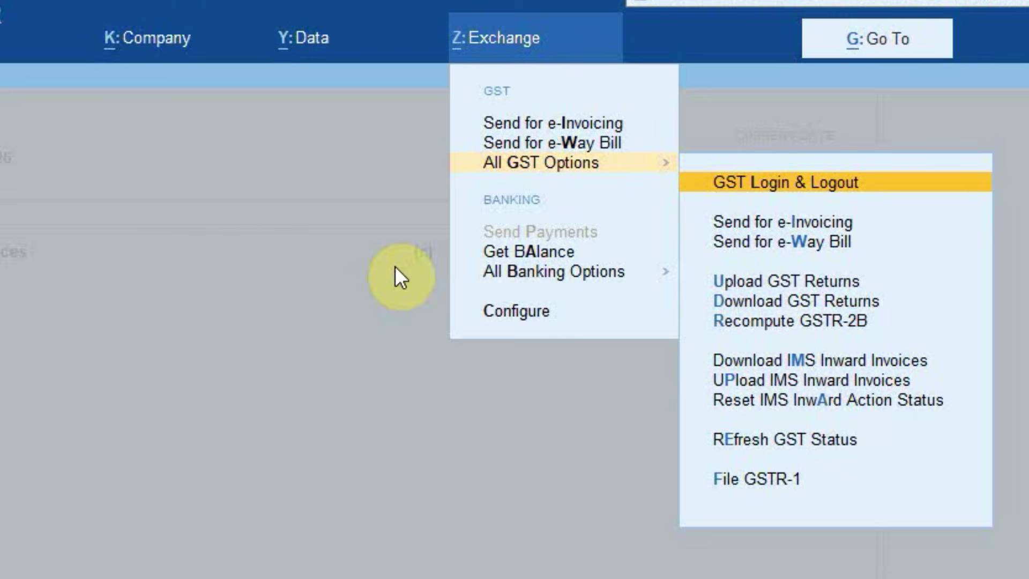
key("Return")
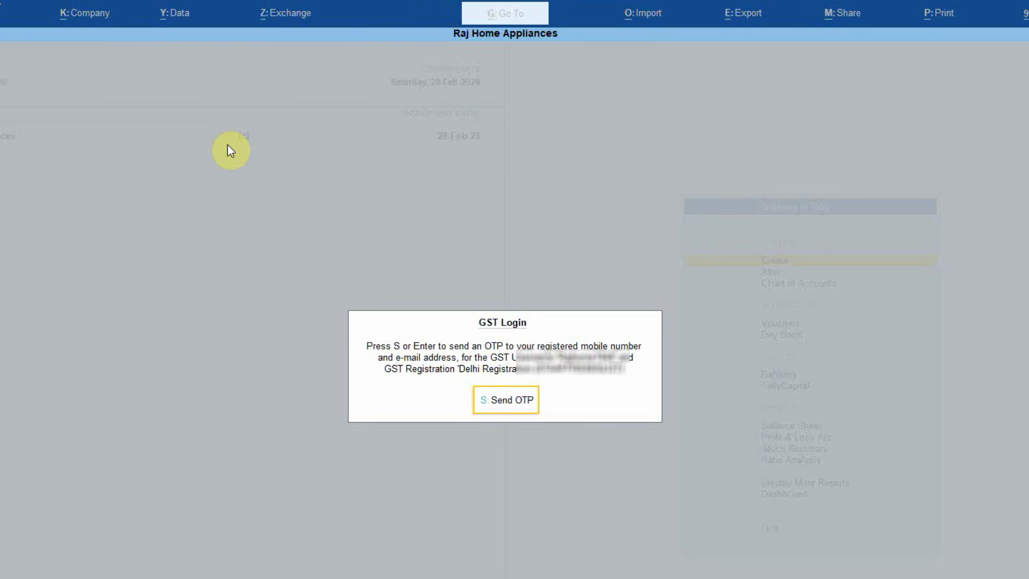
key("s")
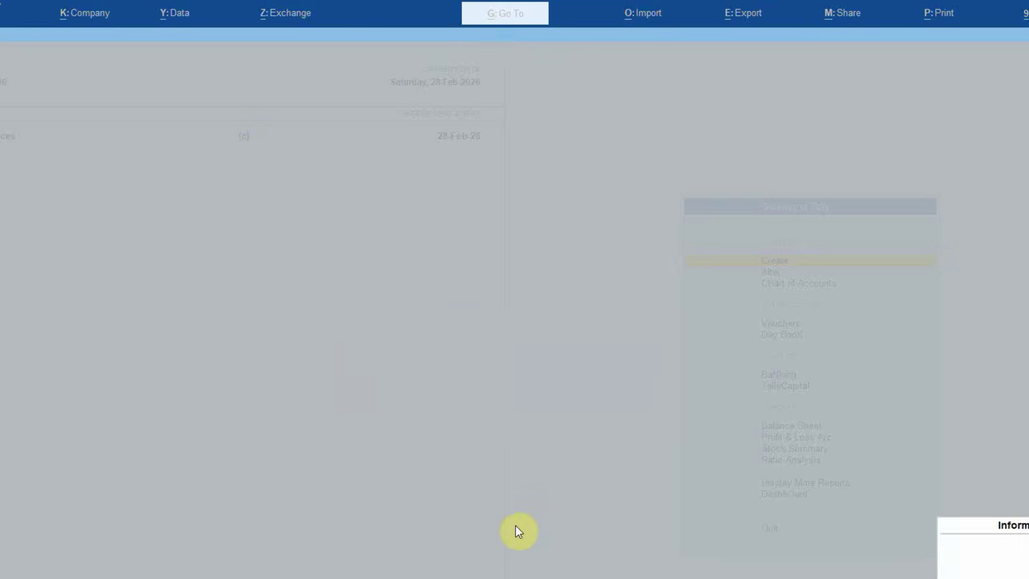
key("Return")
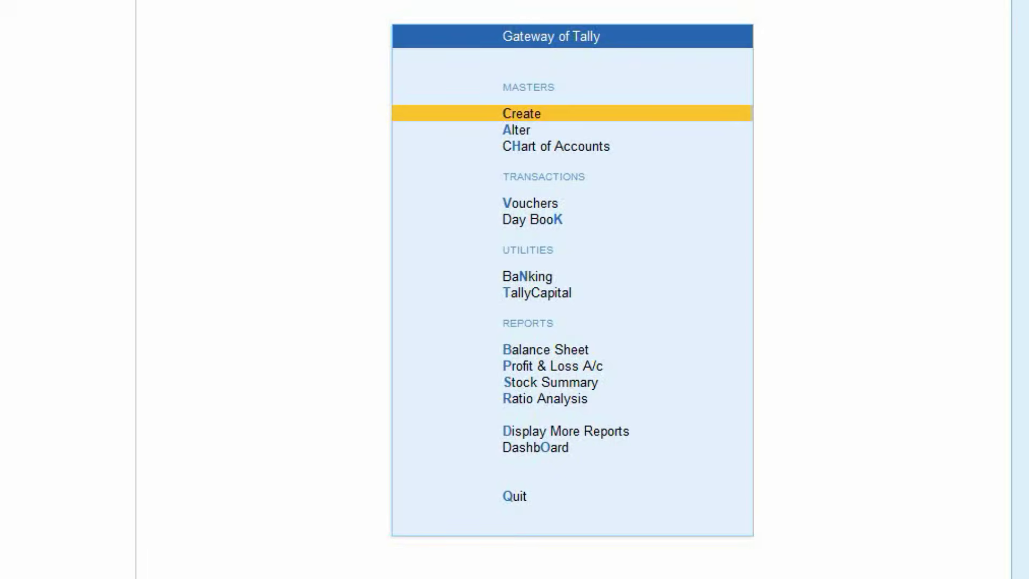
Open the GSTR-2B Reconciliation report from the statutory GST reports.
key("d")
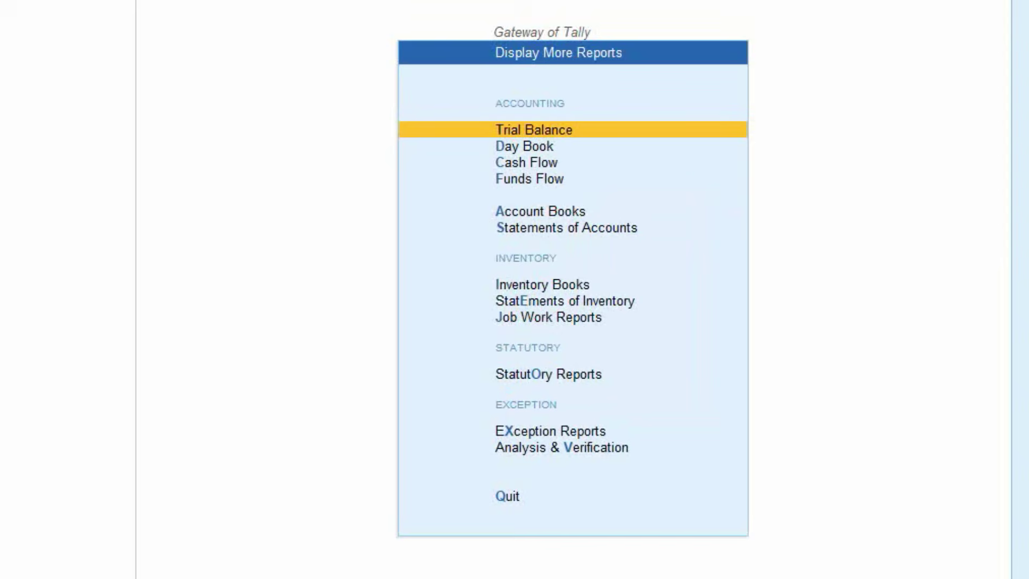
key("o")
key("Return")
key("Down")
key("Down")
key("Down")
key("Down")
key("Down")
key("Down")
key("Down")
key("Down")
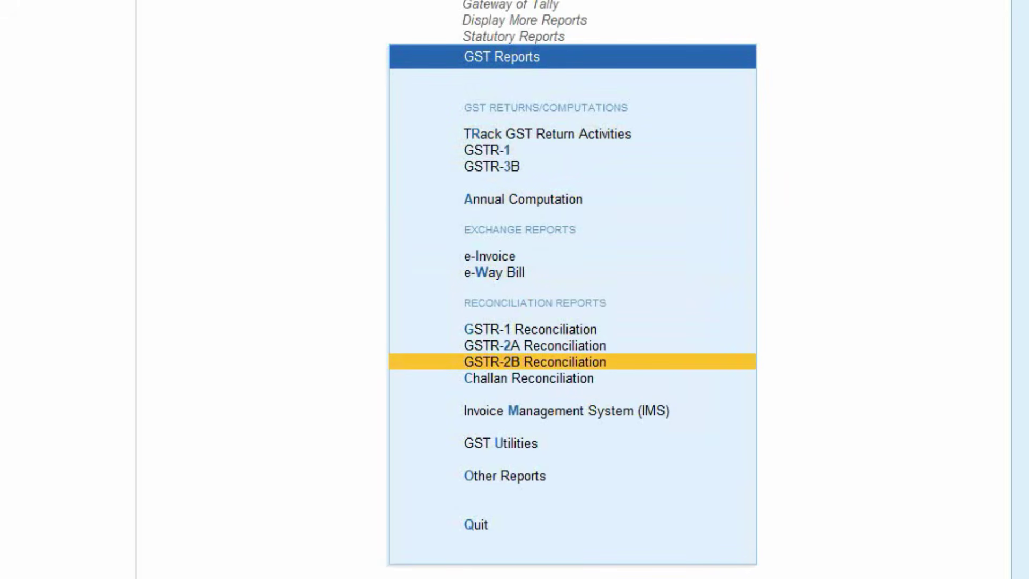
key("Return")
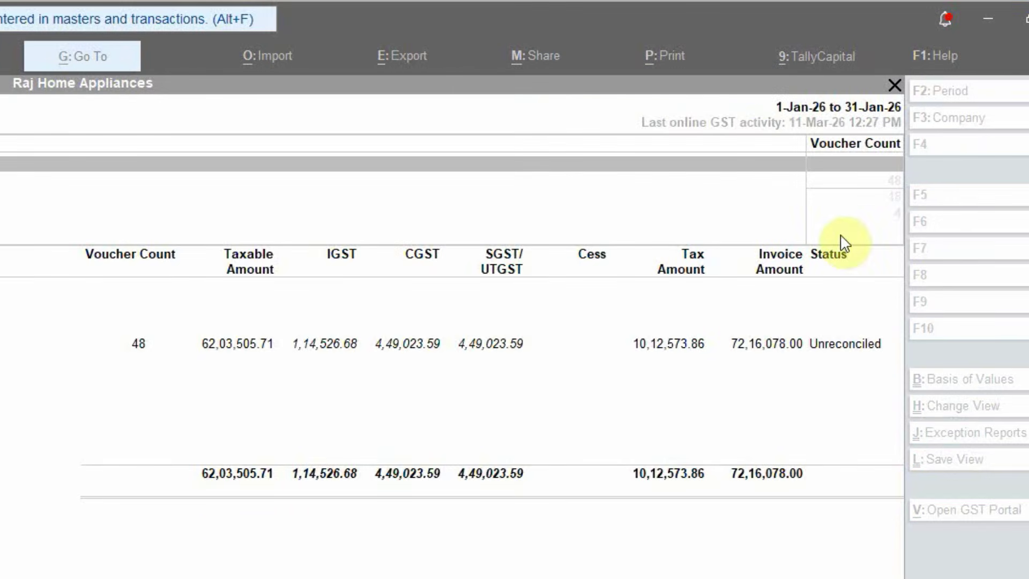
left_click(33, 325)
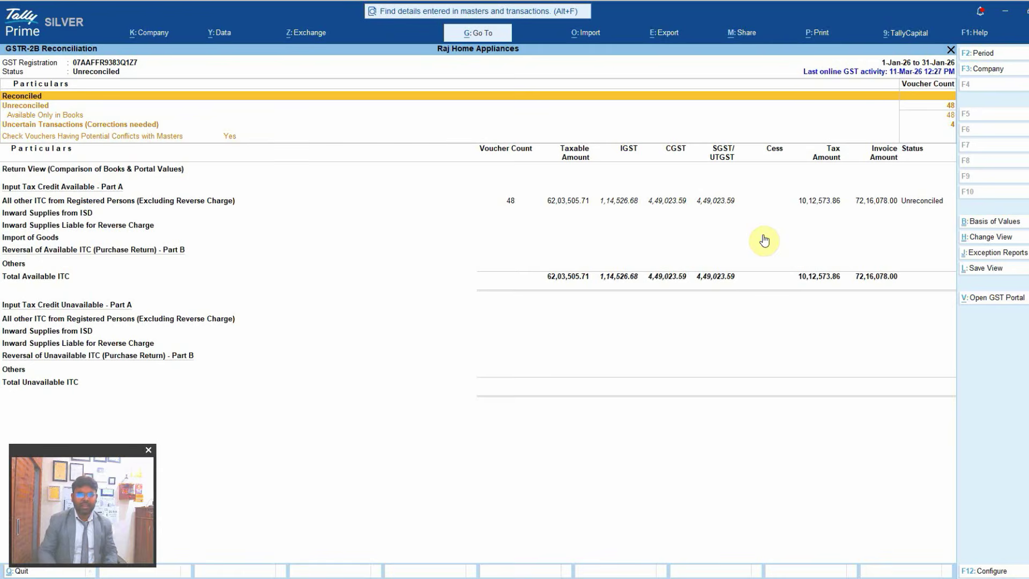
Leave the reconciliation report, view the available input tax credit in the GSTR-3B report and close it.
key("Escape")
key("Up")
key("Up")
key("Up")
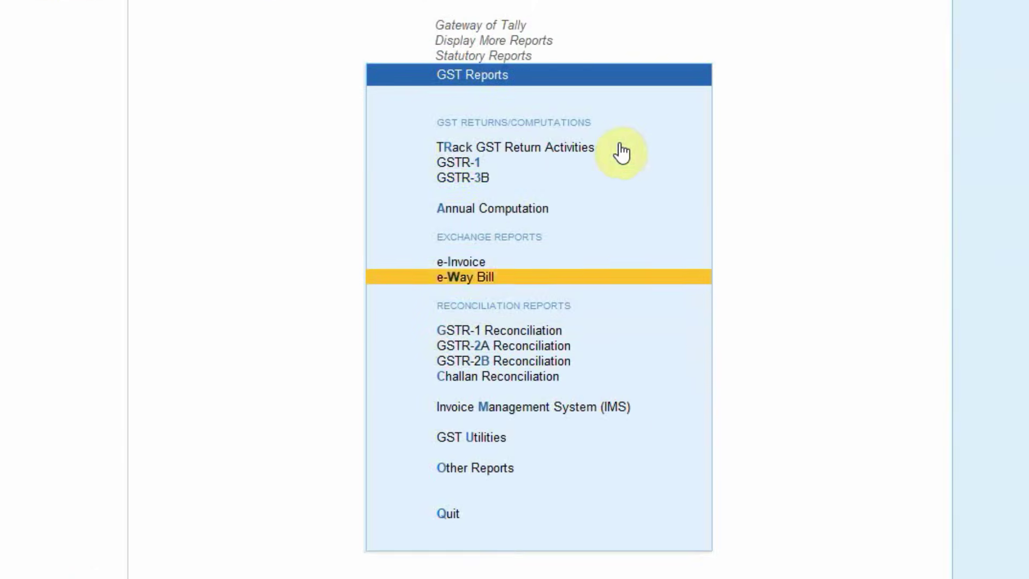
key("Up")
key("Up")
key("Up")
key("Up")
key("Down")
key("Return")
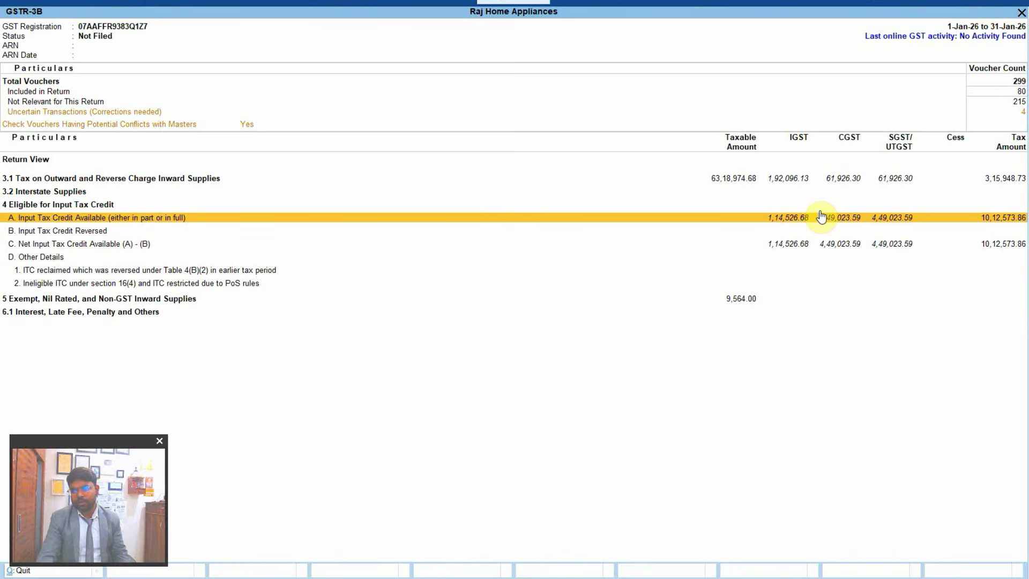
key("Escape")
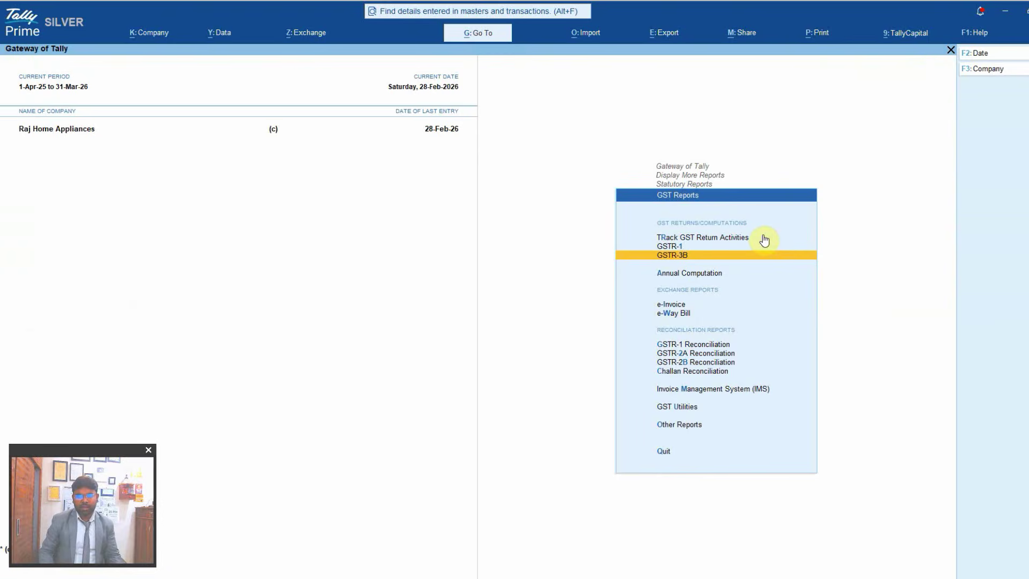
Reopen the GSTR-2B Reconciliation report from the GST reports list.
key("Down")
key("Down")
key("Down")
key("Down")
key("Down")
key("Down")
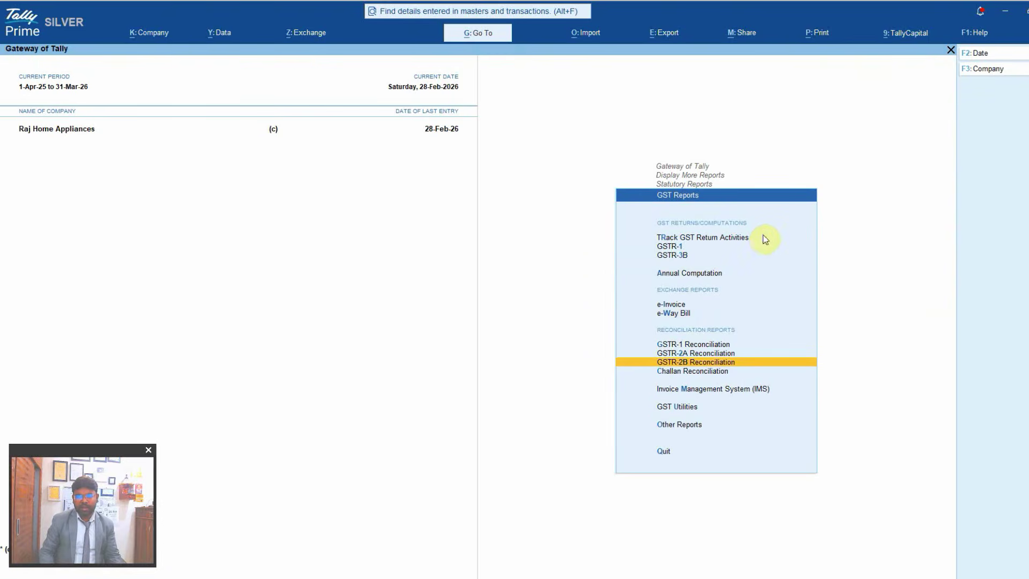
key("Return")
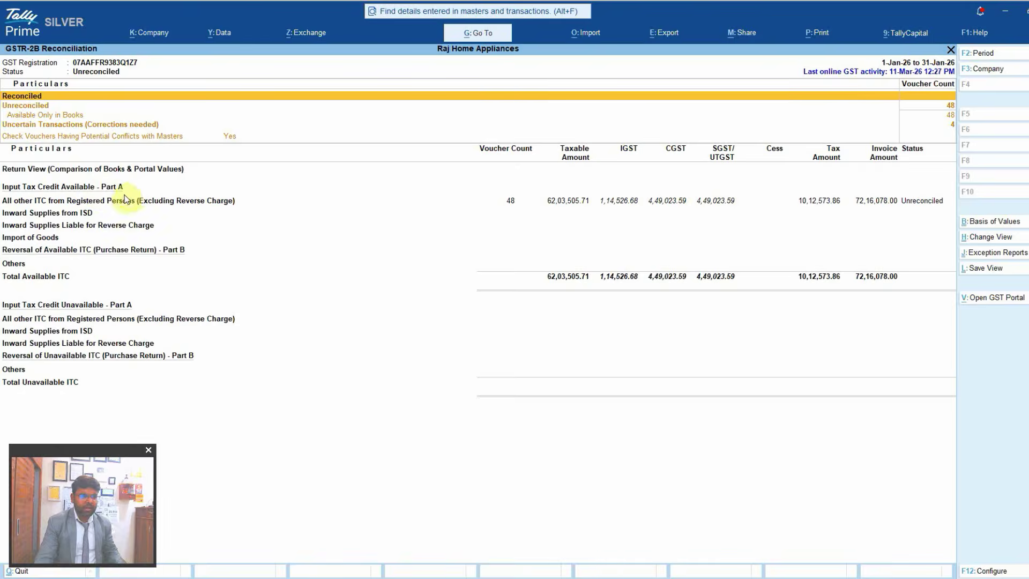
Examine the Input Tax Credit Available categories in Part A, including registered persons, reverse charge, import of goods and others.
left_click(91, 186)
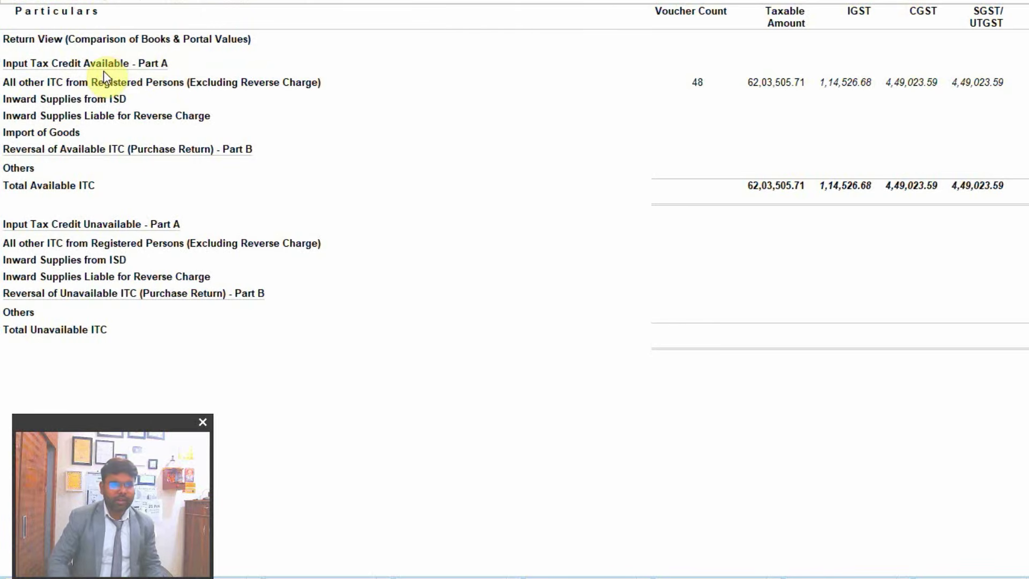
key("Down")
key("Down")
key("Up")
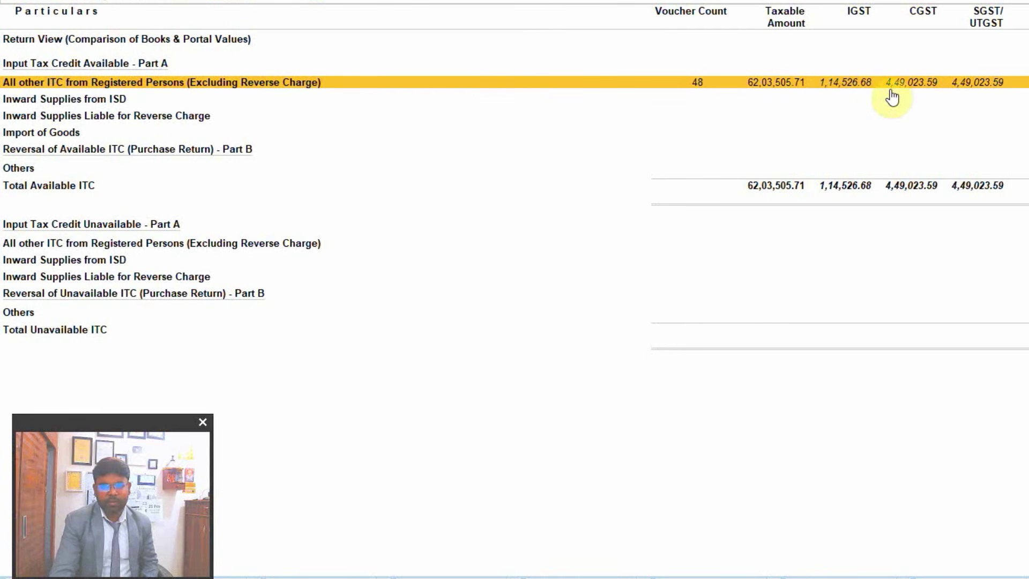
left_click(128, 101)
left_click(88, 122)
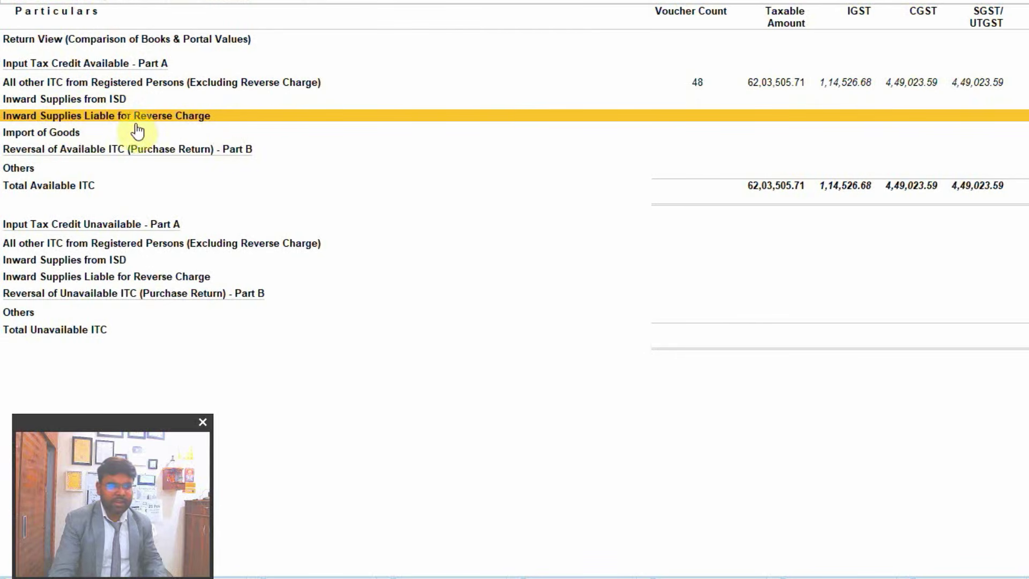
left_click(62, 135)
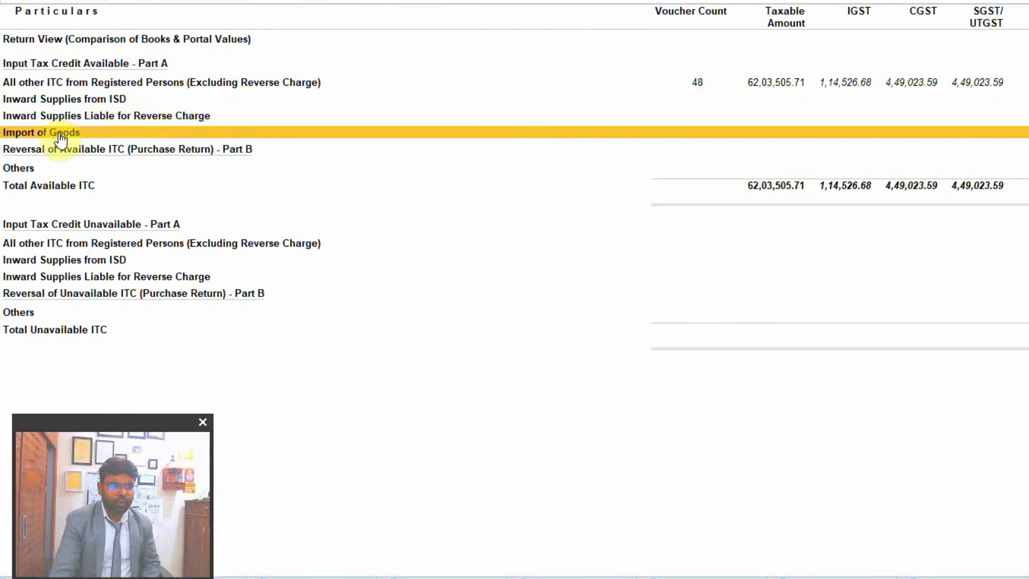
left_click(19, 168)
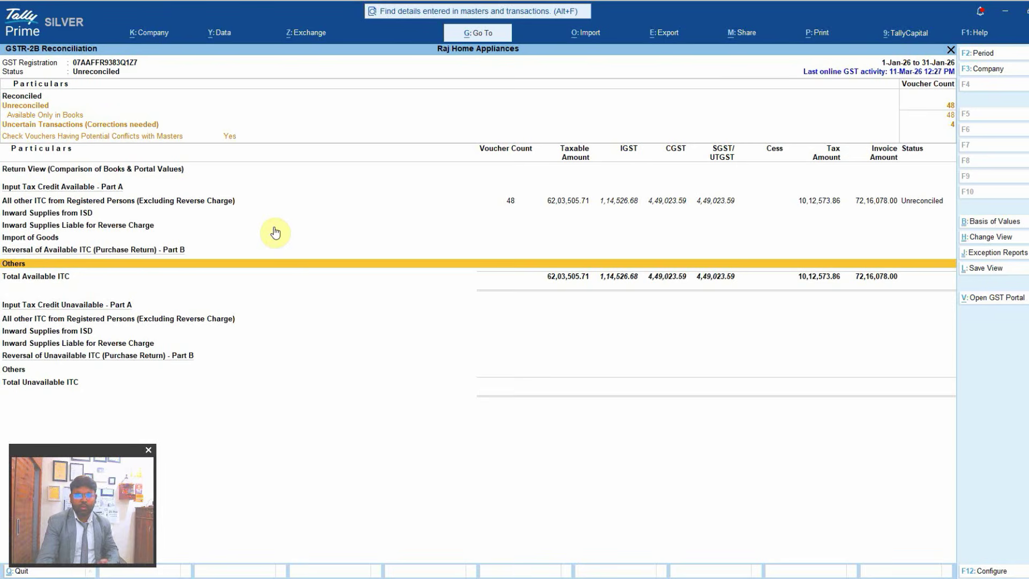
left_click(318, 201)
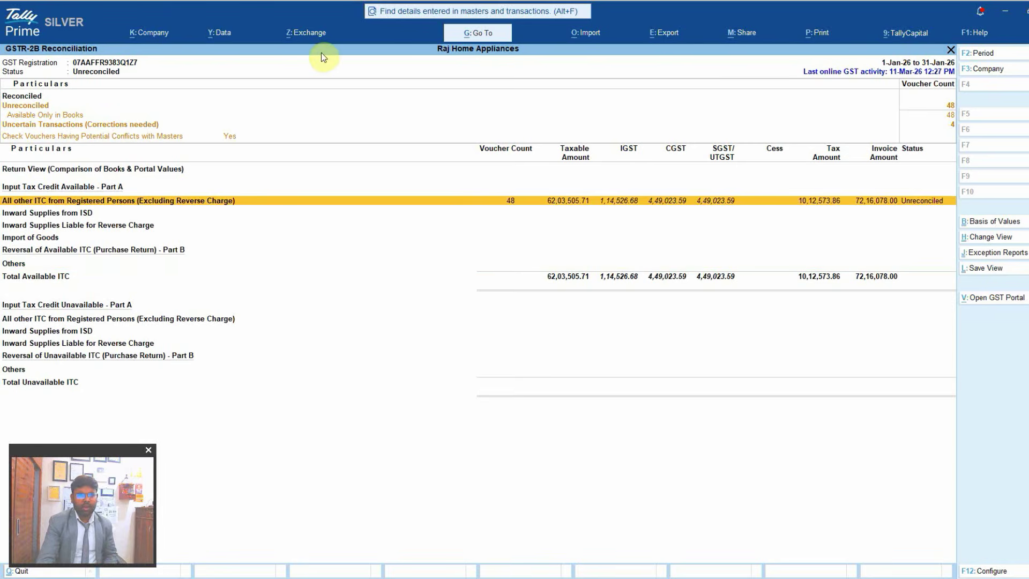
Download the GSTR-2B return for the Delhi Registration for Jan-26, with Download Returns for QRMP/IFF set to No.
left_click(309, 36)
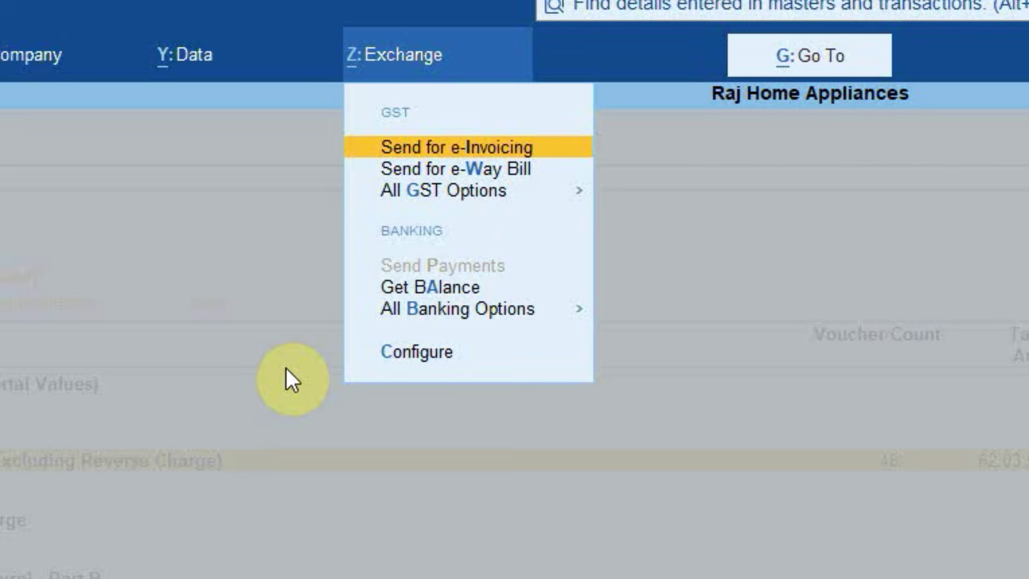
key("Down")
key("Down")
key("Return")
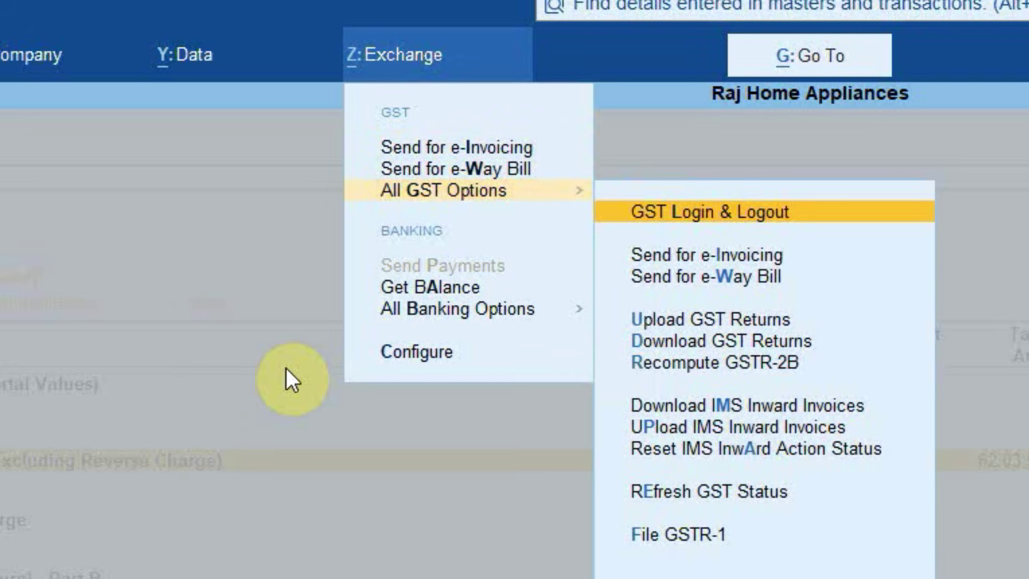
key("Down")
key("Down")
key("Down")
key("Down")
key("Return")
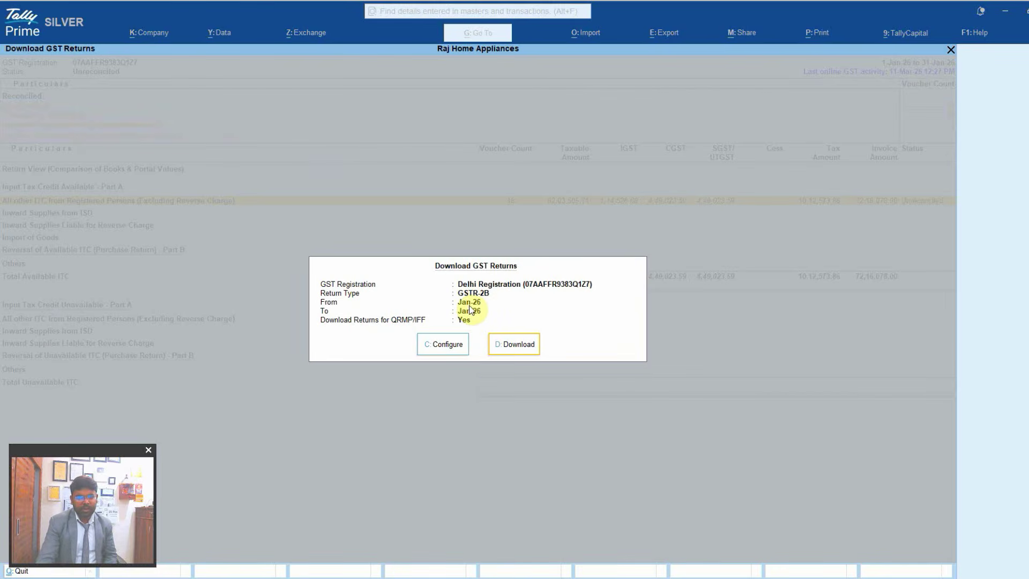
key("n")
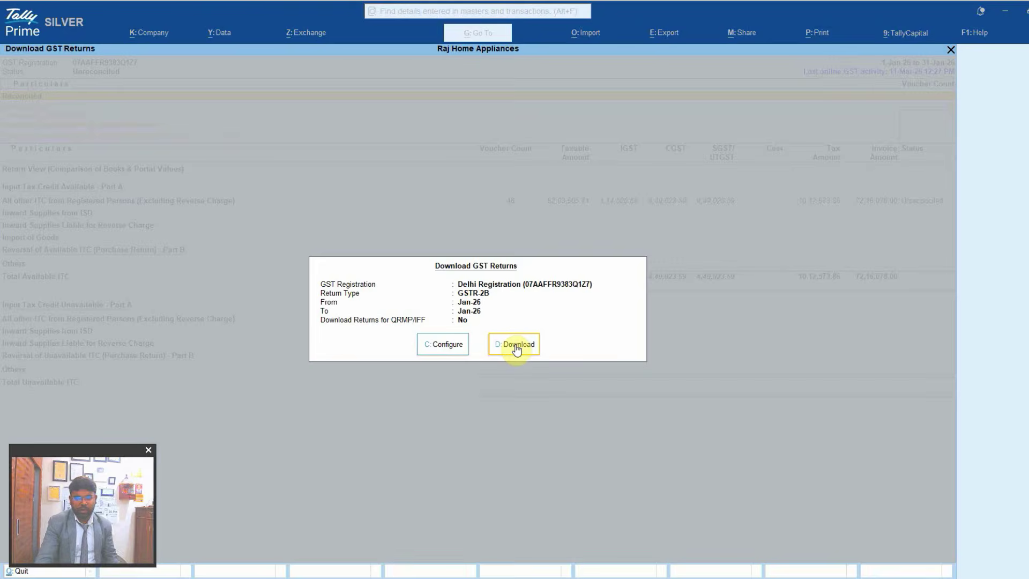
left_click(516, 348)
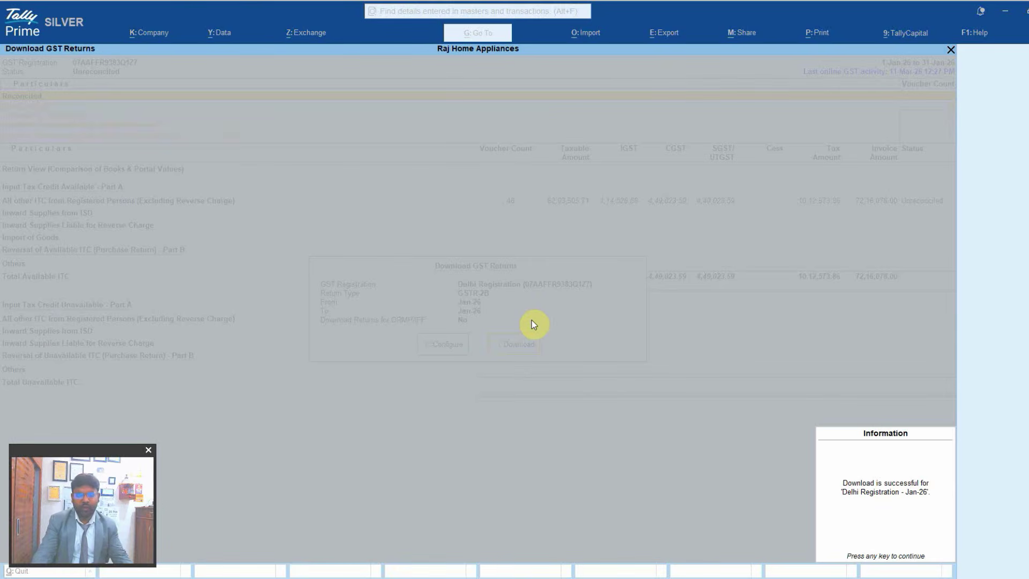
key("Return")
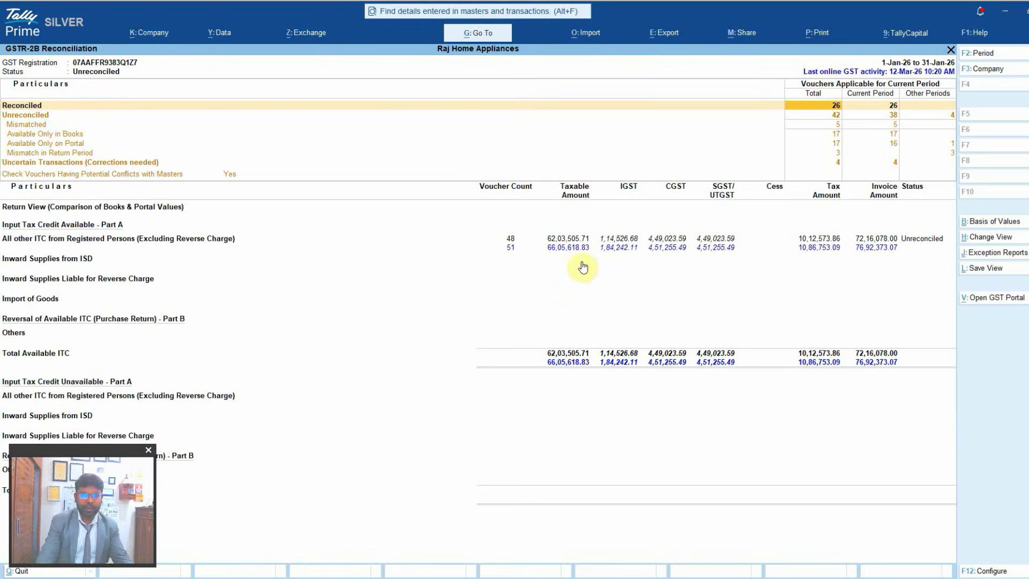
Compare the books and portal values for all other ITC from registered persons and open the reconciled current-period vouchers.
left_click(569, 249)
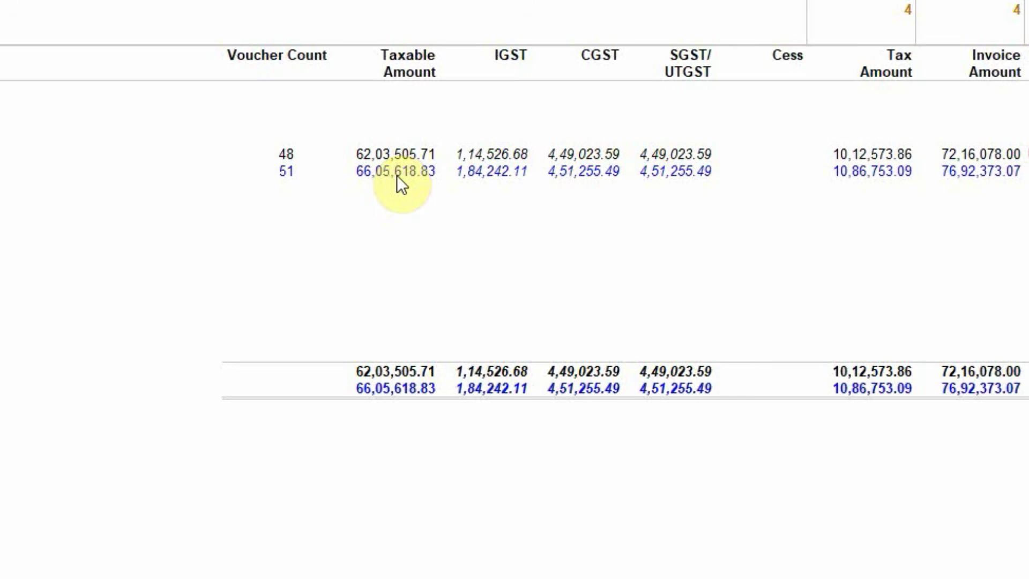
left_click(384, 157)
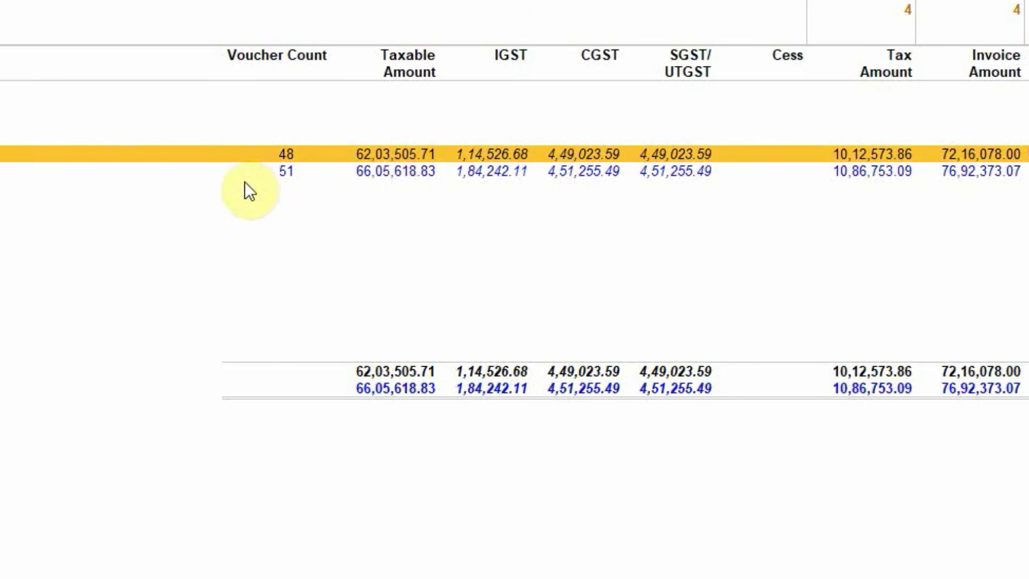
key("Up")
key("Up")
key("Up")
key("Up")
key("Up")
key("Up")
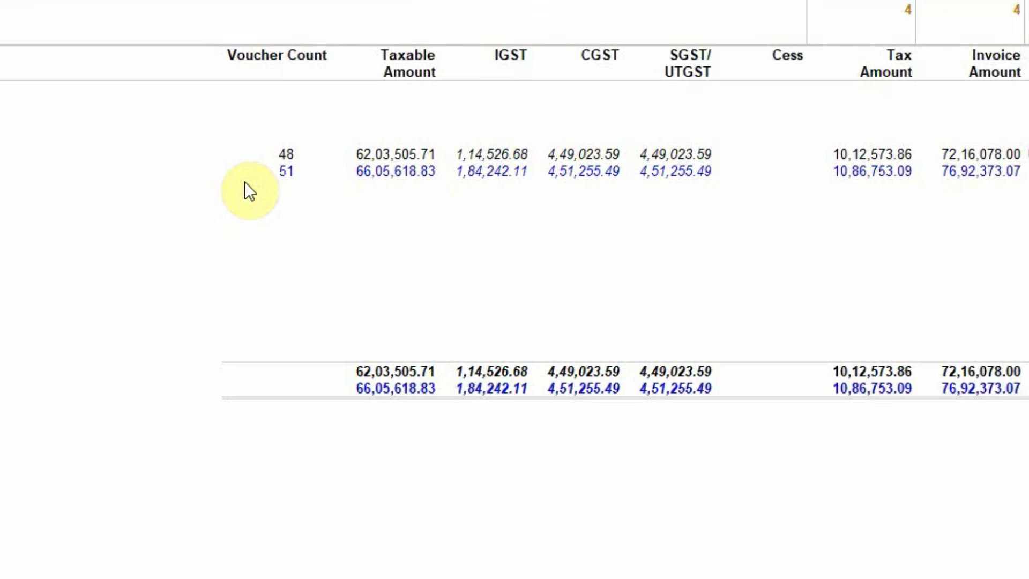
key("Up")
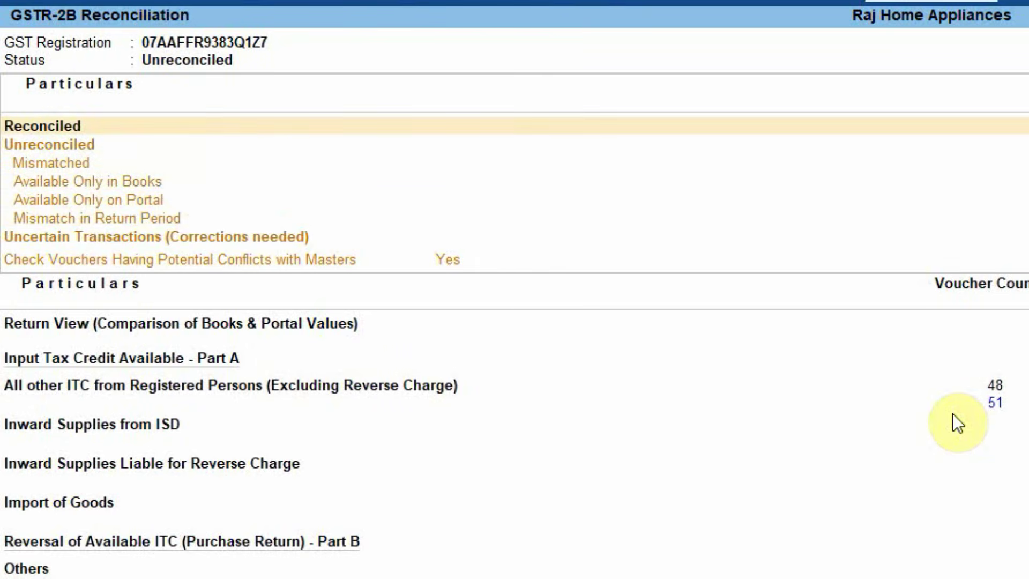
left_click(953, 414)
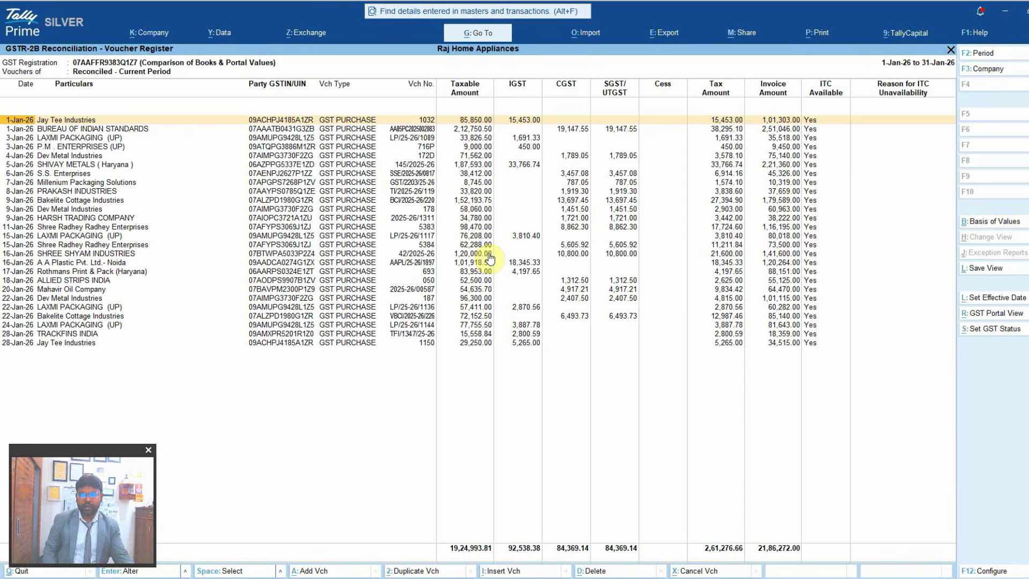
Review the reconciled purchase vouchers in the voucher register and return to the GSTR-2B Reconciliation summary.
key("Down")
key("Down")
key("Down")
key("Down")
key("Down")
key("Down")
key("Down")
key("Down")
key("Down")
key("Down")
key("Down")
key("Down")
key("Down")
key("Down")
key("Down")
key("Down")
key("Down")
key("Down")
key("Down")
key("Down")
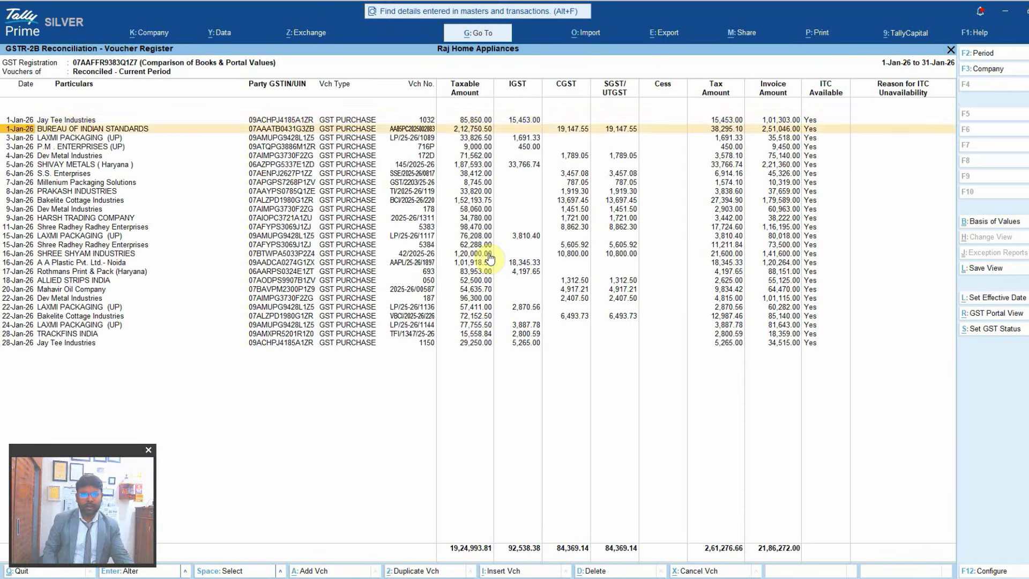
key("Escape")
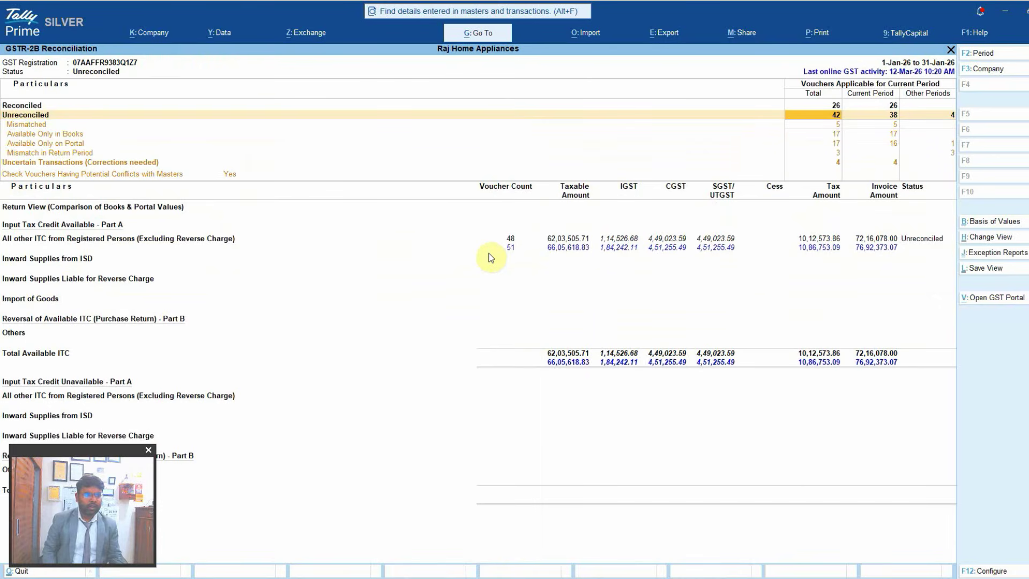
Open the total unreconciled vouchers and examine the paired books and portal entries throughout the voucher register.
left_click(487, 252)
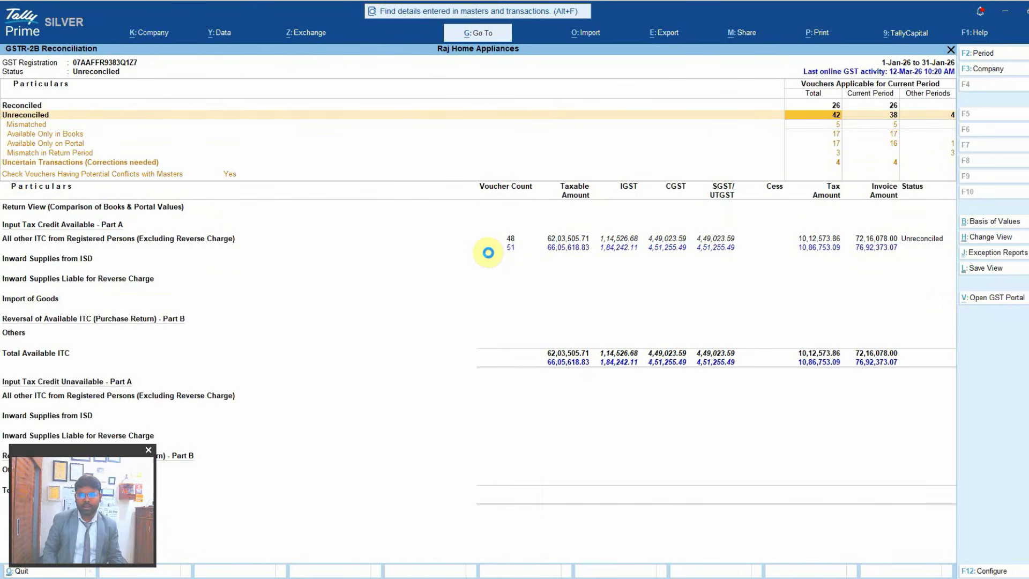
key("Down")
key("Down")
key("Down")
key("Down")
key("Down")
key("Down")
key("Down")
key("Down")
key("Down")
key("Down")
key("Down")
key("Down")
key("Down")
key("Down")
key("Down")
key("Down")
key("Down")
key("Down")
key("Down")
key("Down")
key("Up")
key("Up")
key("Up")
key("Up")
key("Up")
key("Up")
key("Up")
key("Up")
key("Up")
key("Up")
key("Up")
key("Up")
key("Up")
key("Up")
key("Up")
key("Up")
key("Up")
key("Up")
key("Up")
key("Up")
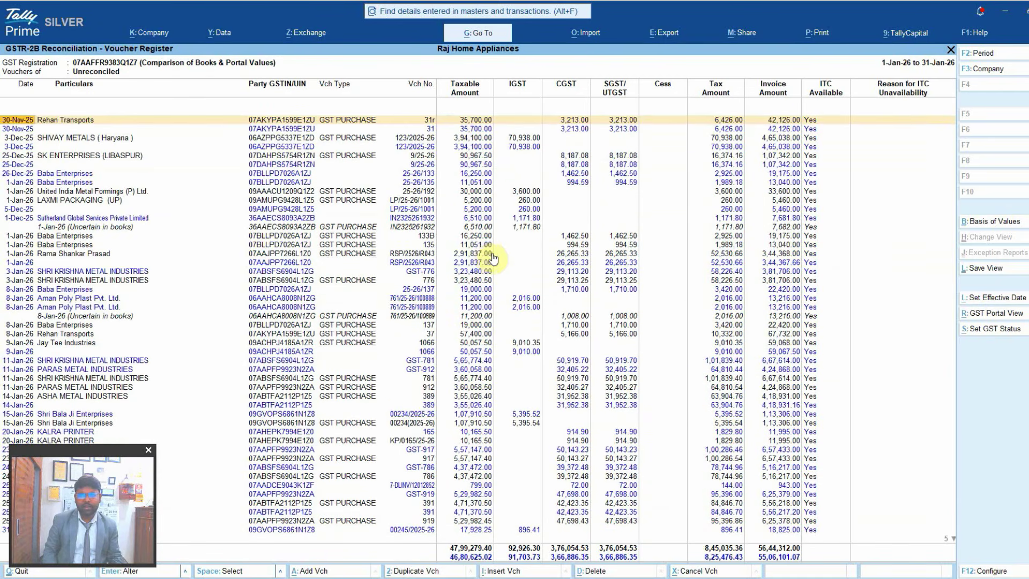
key("Down")
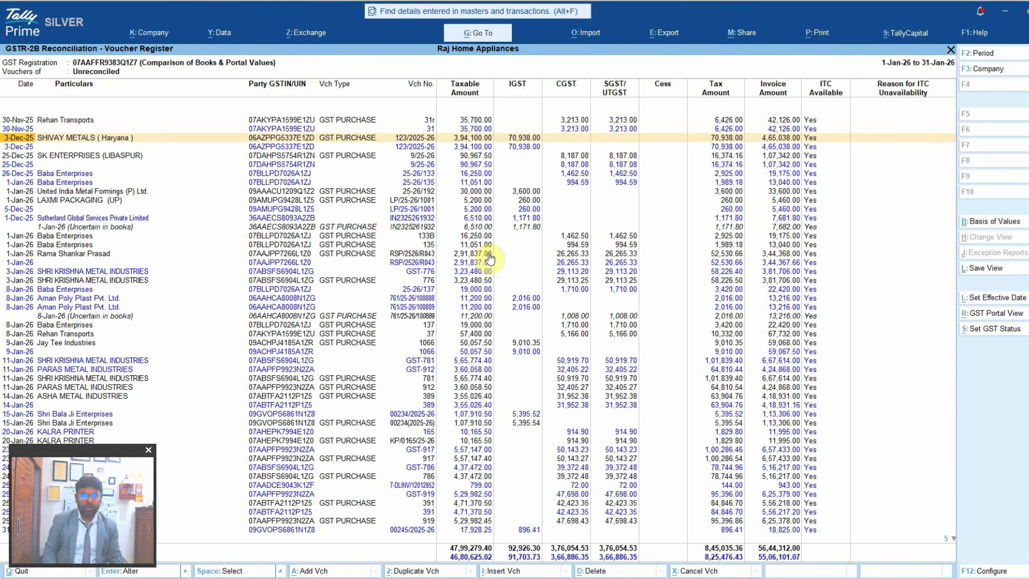
key("Up")
key("Up")
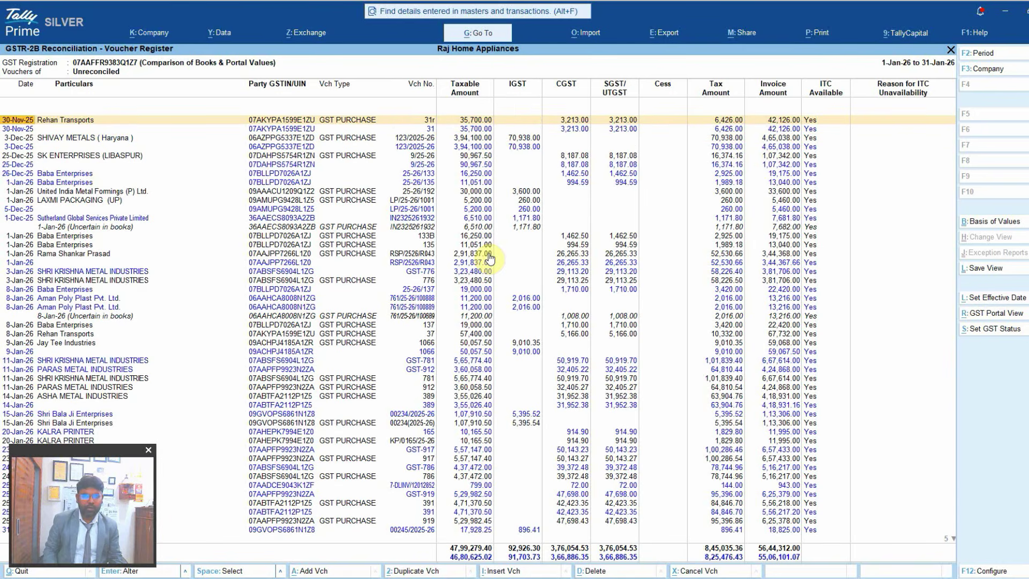
Return to the reconciliation overview and open the breakdown of all other ITC from registered persons, excluding reverse charge.
key("Escape")
key("Down")
key("Down")
key("Down")
key("Down")
key("Down")
key("Down")
left_click(491, 258)
key("Up")
key("Return")
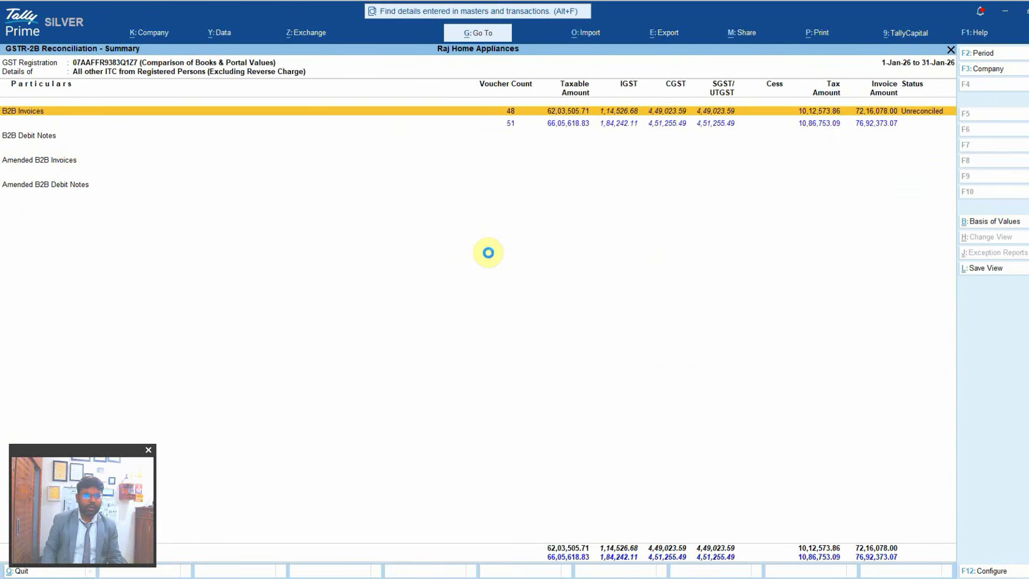
Open B2B Invoices and review the party-wise comparison of books and portal values with each party's GST status.
key("Return")
key("Down")
key("Down")
key("Down")
key("Down")
key("Down")
key("Down")
key("Down")
key("Down")
key("Down")
key("Down")
key("Down")
key("Down")
key("Down")
key("Down")
key("Down")
key("Down")
key("Down")
key("Down")
key("Down")
key("Down")
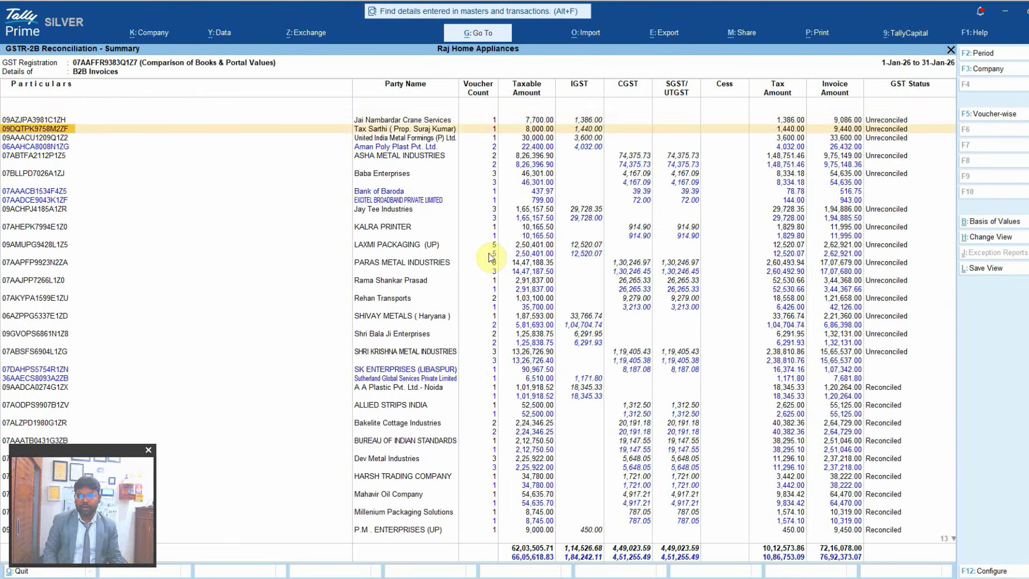
key("Down")
key("Up")
key("Up")
key("Up")
key("Up")
key("Up")
key("Up")
key("Up")
key("Up")
key("Up")
key("Up")
key("Up")
key("Up")
key("Up")
key("Up")
key("Up")
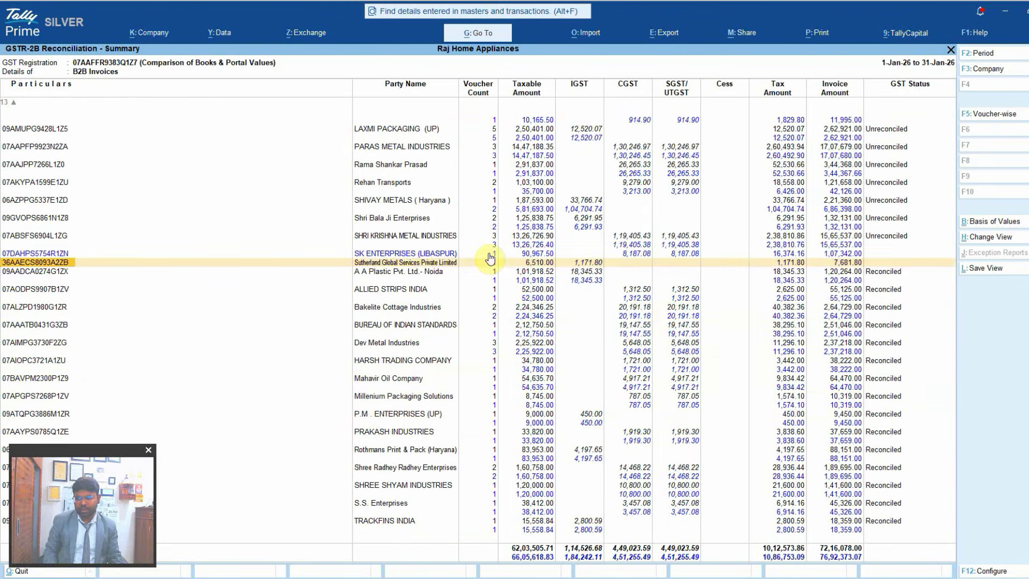
key("Down")
key("Up")
key("Up")
key("Up")
key("Up")
key("Up")
key("Up")
key("Up")
key("Up")
key("Up")
key("Up")
key("Up")
key("Up")
key("Up")
key("Up")
key("Up")
key("Up")
key("Up")
key("Up")
key("Up")
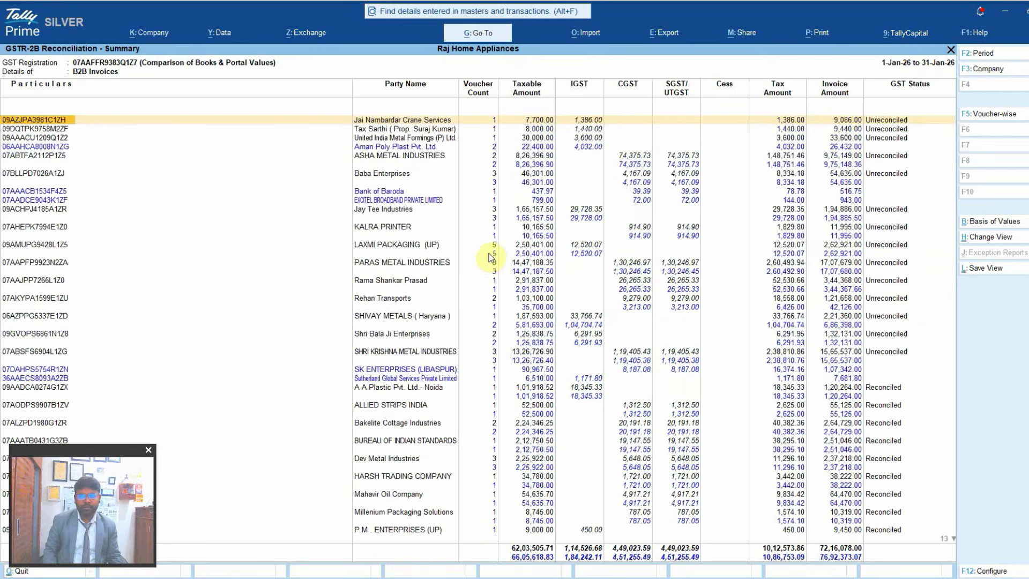
Reopen the total unreconciled vouchers from the reconciliation overview and compare the books and portal voucher numbers of the first entries.
key("Escape")
key("Escape")
key("Up")
key("Up")
key("Up")
key("Up")
key("Up")
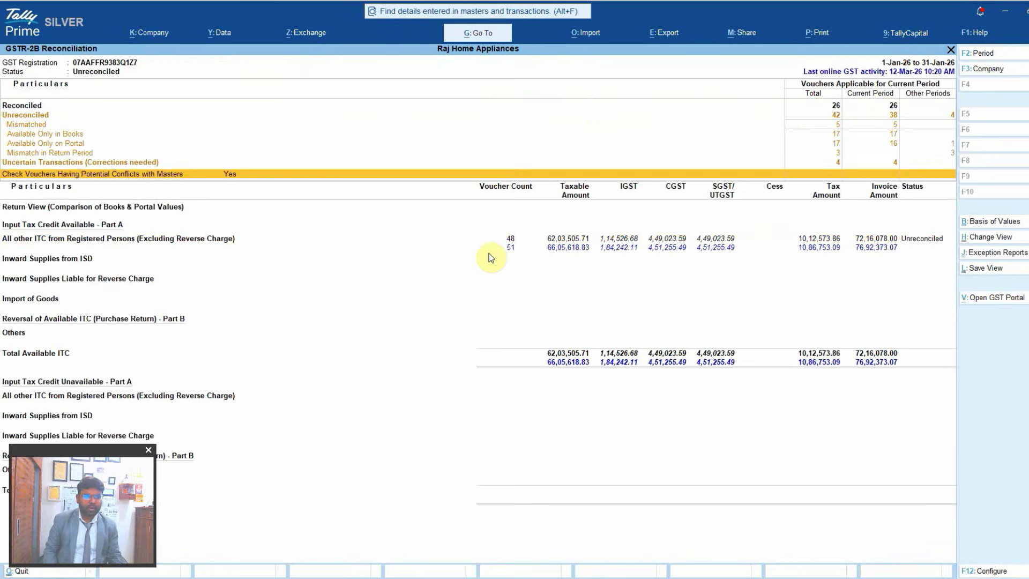
key("Up")
key("Up")
key("Left")
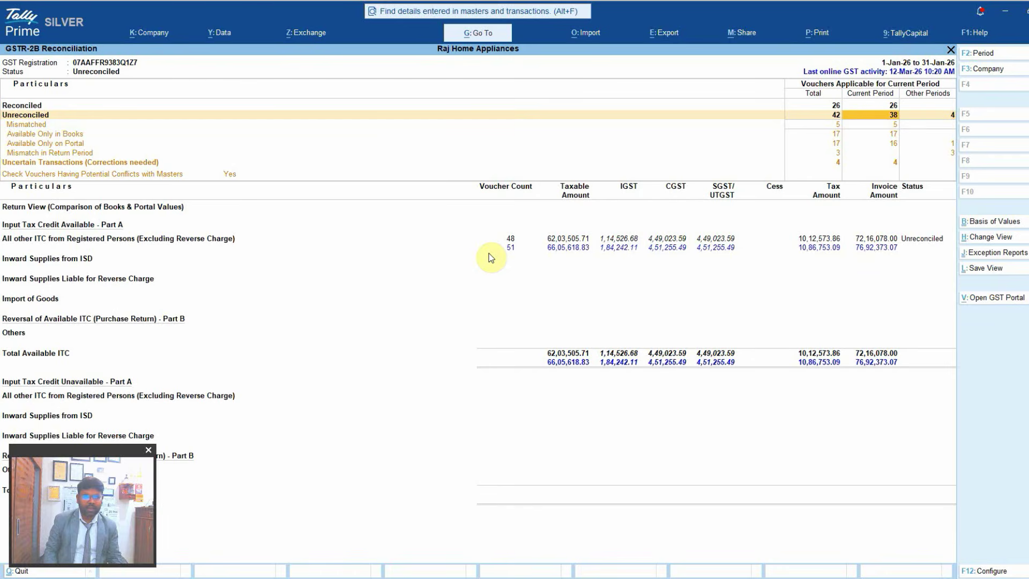
key("Left")
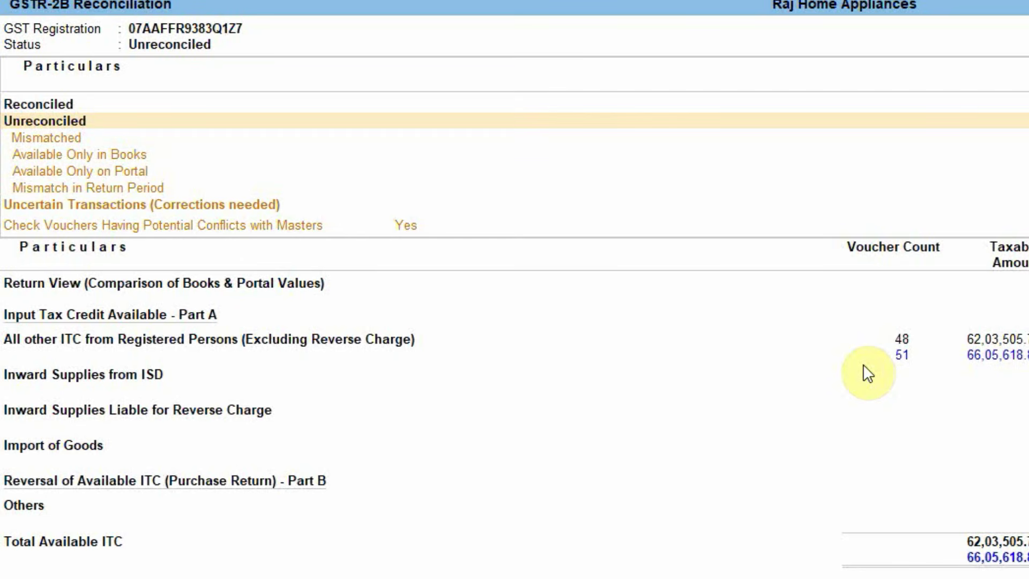
left_click(862, 364)
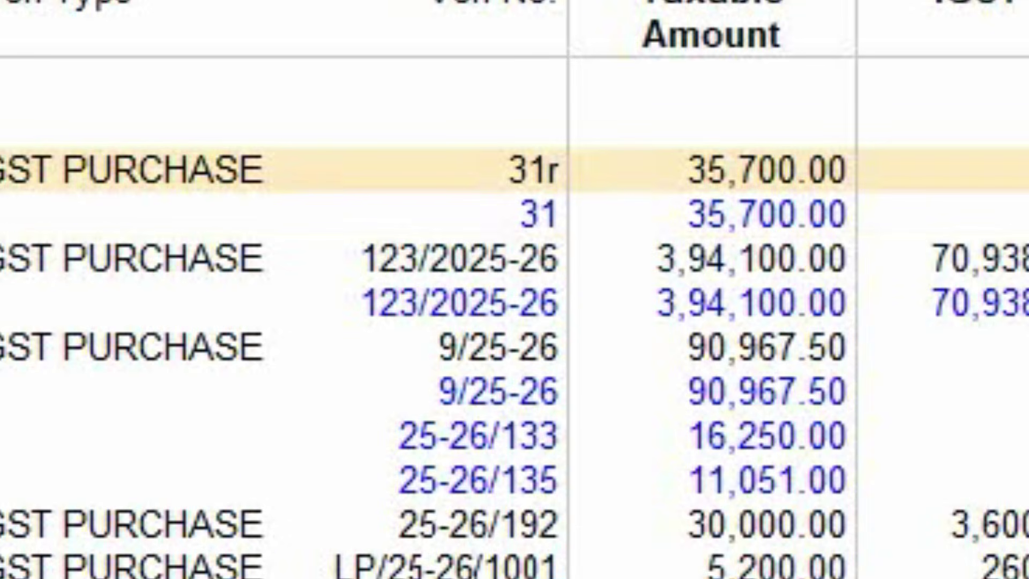
left_click(461, 259)
left_click(460, 170)
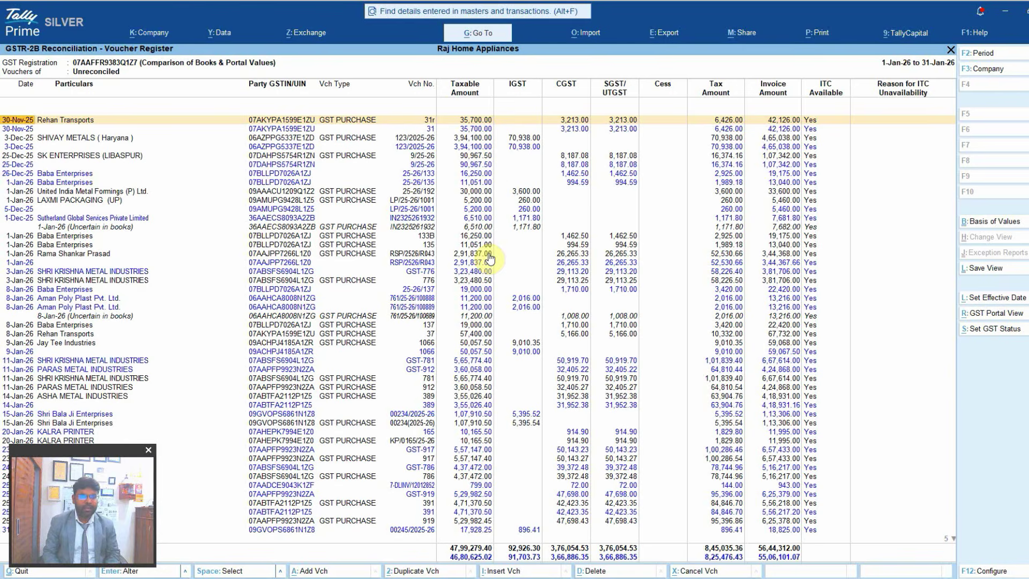
Set the GST status of the Rehan Transports purchase voucher 31r dated 30-Nov-25 to Reconciled.
key("alt+Tab")
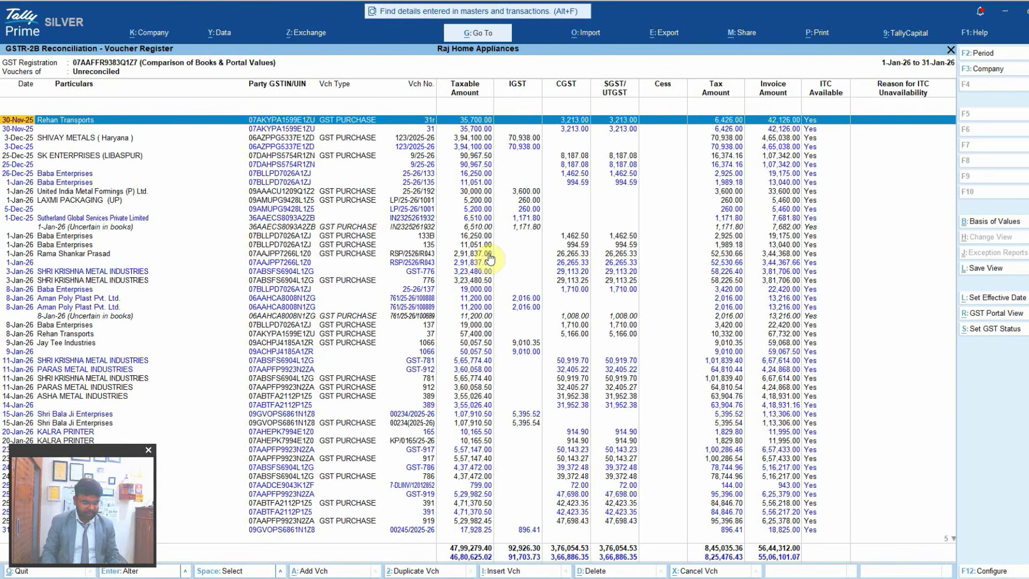
key("alt+s")
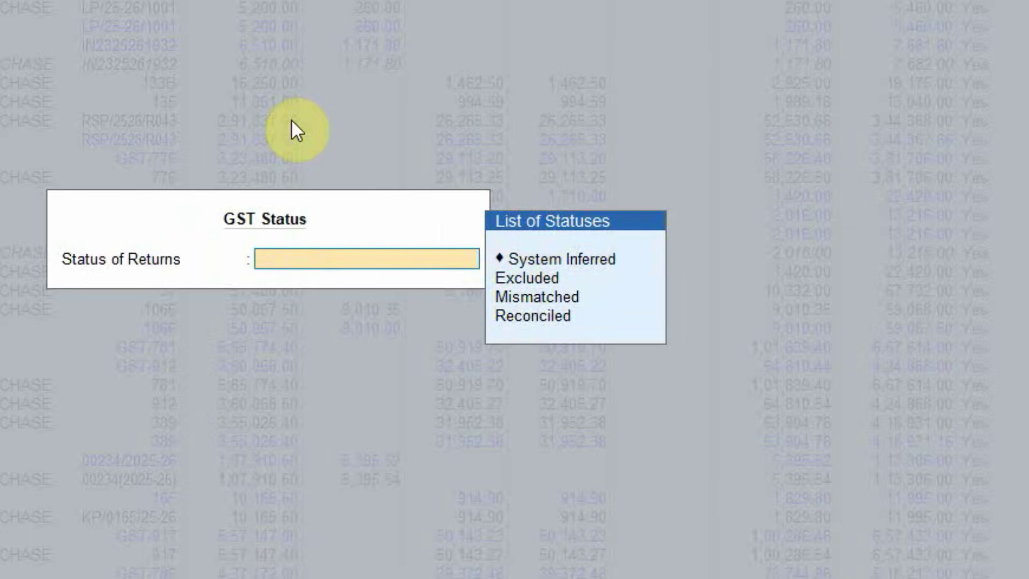
key("Down")
key("Down")
key("Down")
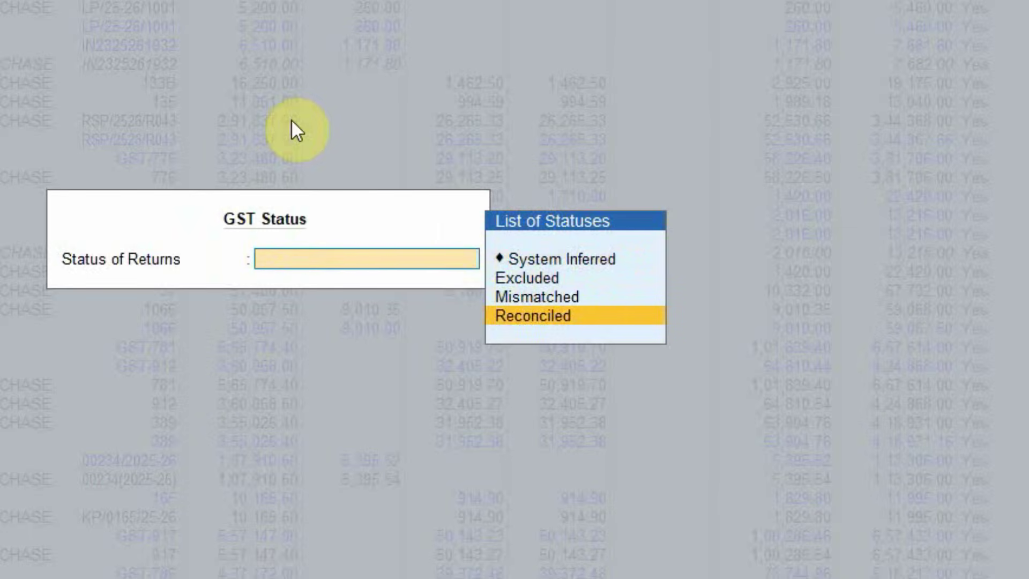
key("Return")
left_click(488, 252)
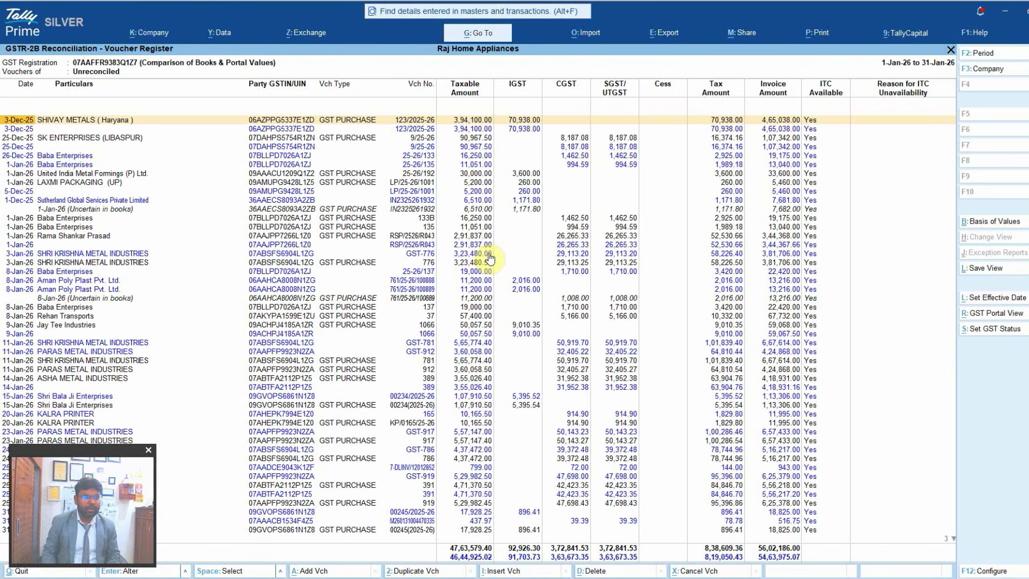
Select only the SHIVAY METALS (Haryana) voucher 123/2025-26 dated 3-Dec-25 and set its GST status to Reconciled.
key("Down")
key("Up")
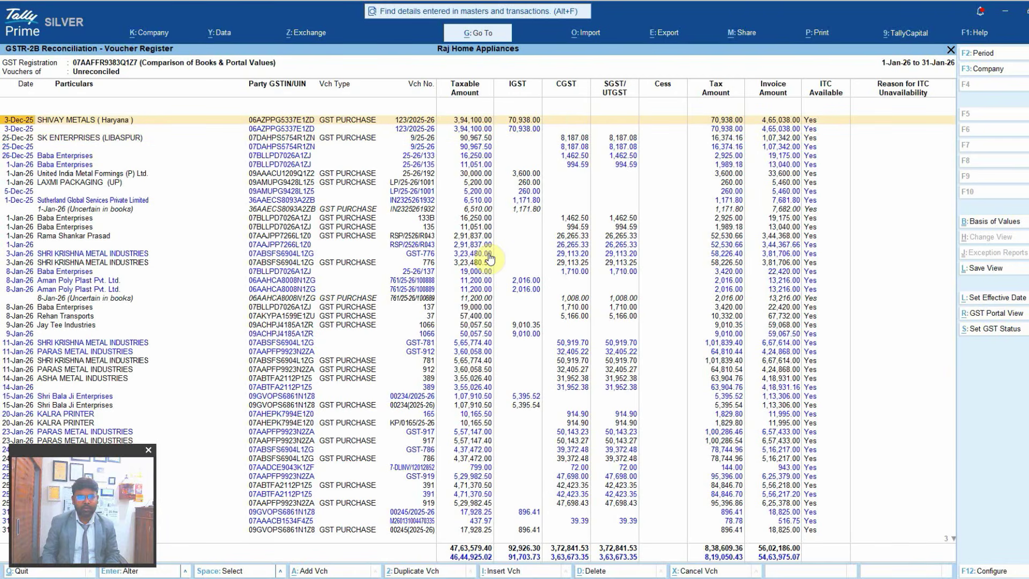
key("space")
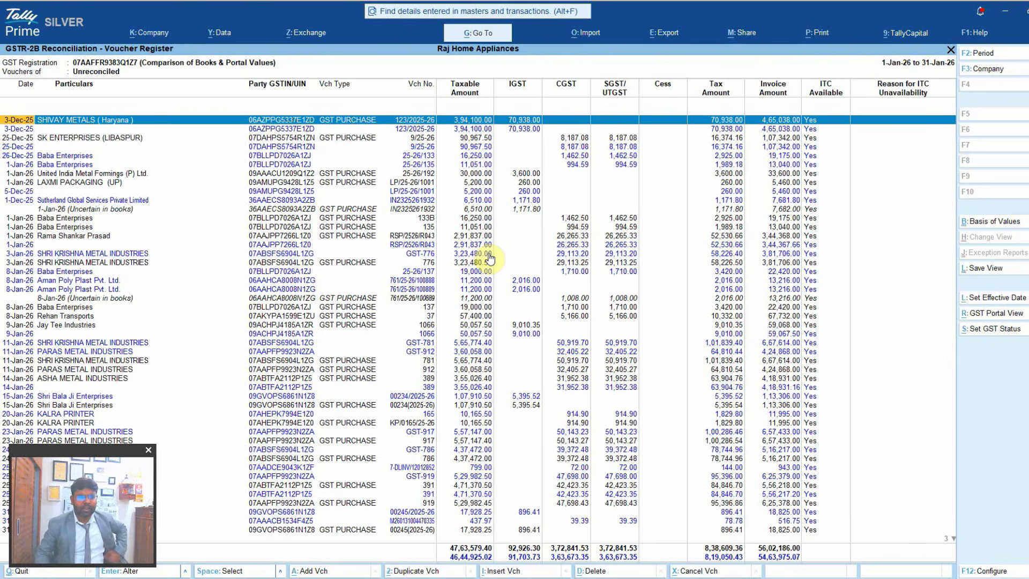
key("space")
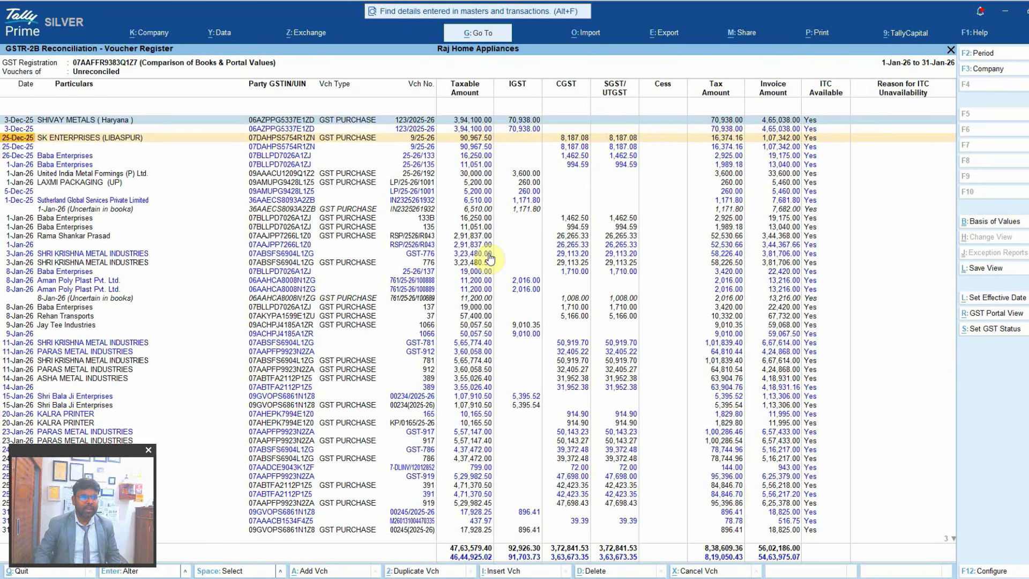
key("Up")
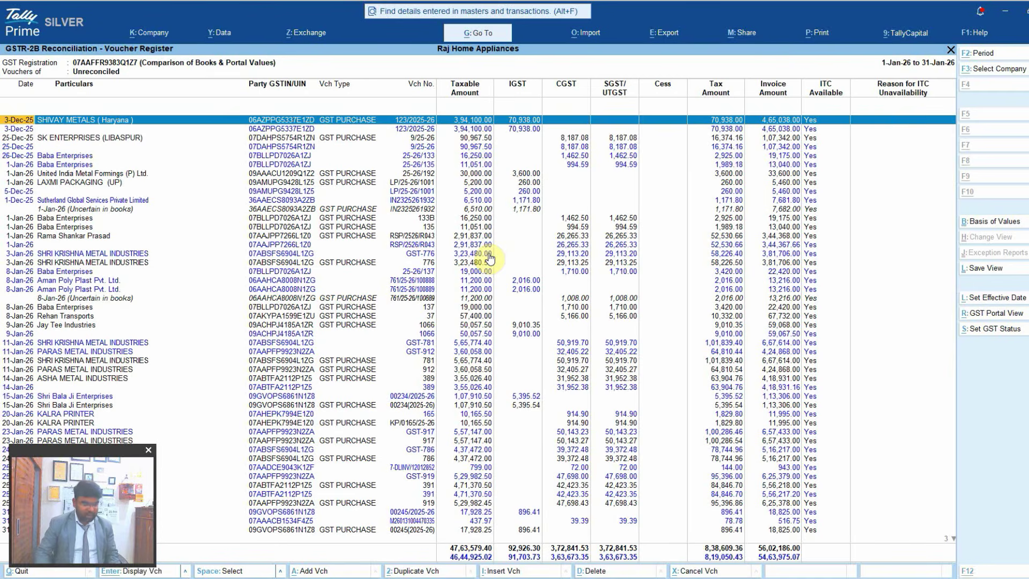
key("alt+s")
key("Down")
key("Down")
key("Down")
key("Down")
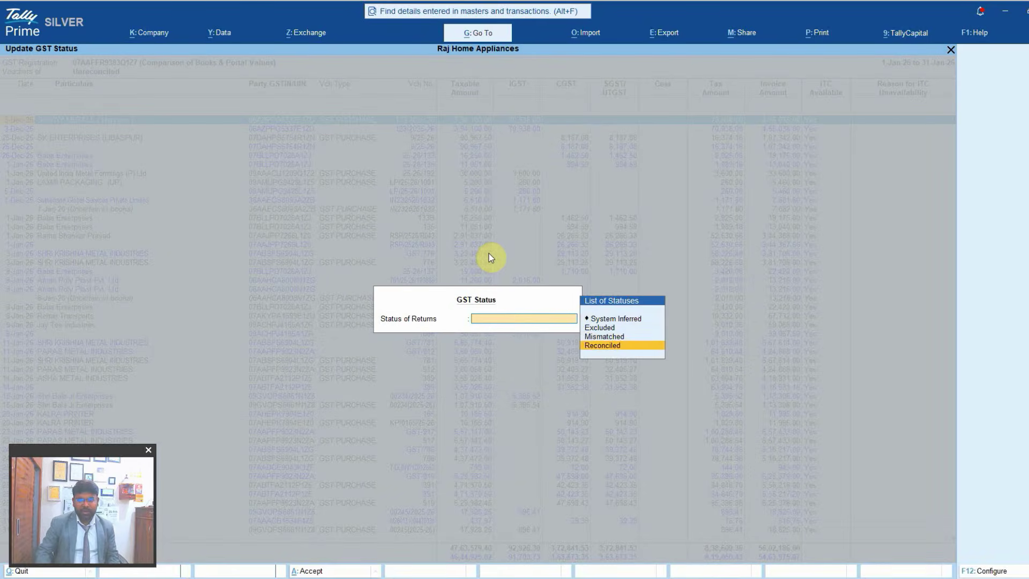
key("Return")
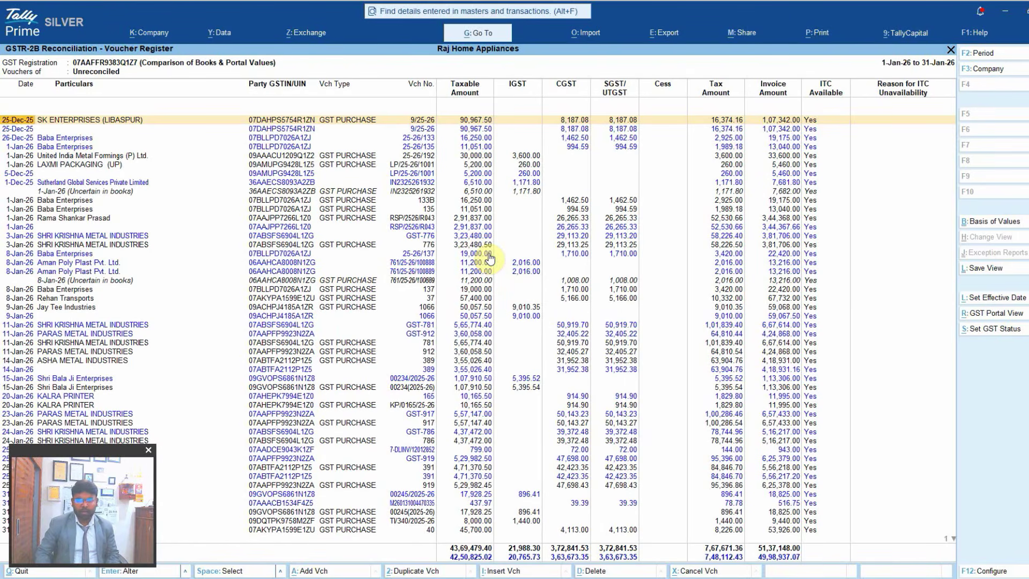
Review the remaining unreconciled vouchers for January 2026, comparing the voucher numbers and amounts in books with those on the portal.
key("Down")
key("Down")
key("Down")
key("Down")
key("Down")
key("Down")
key("Down")
key("Down")
key("Down")
key("Down")
key("Down")
key("Down")
key("Down")
key("Down")
key("Down")
key("Down")
key("Down")
key("Down")
key("Down")
key("Down")
key("Down")
key("Down")
key("Down")
key("Down")
key("Down")
key("Down")
key("Down")
key("Down")
key("Down")
key("Down")
key("Down")
key("Down")
key("Down")
key("Down")
key("Down")
key("Down")
key("Down")
key("Down")
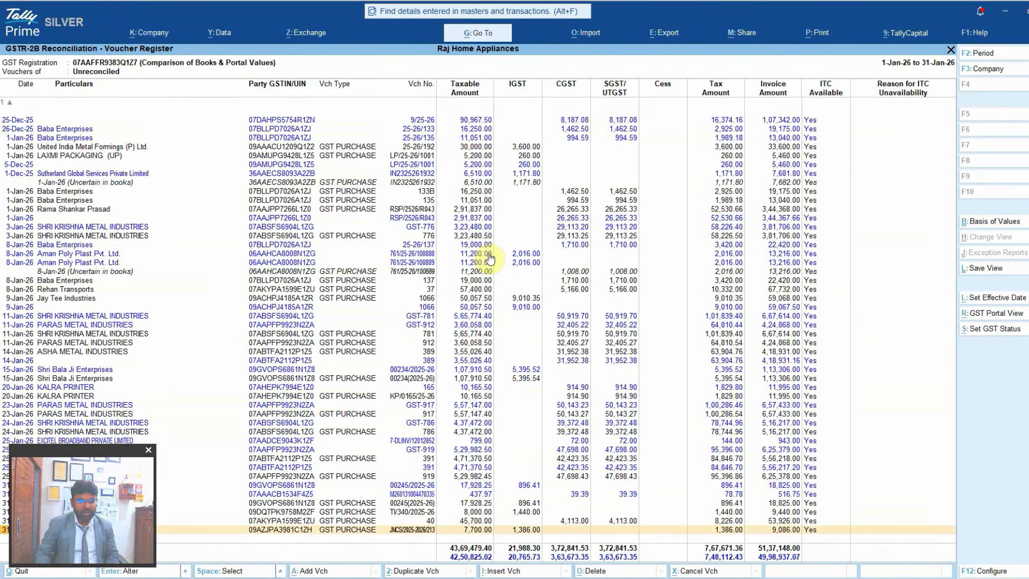
key("Up")
key("Up")
key("Up")
key("Up")
key("Up")
key("Up")
key("Up")
key("Up")
key("Up")
key("Up")
key("Up")
key("Up")
key("Up")
key("Up")
key("Up")
key("Up")
key("Up")
key("Up")
key("Up")
key("Up")
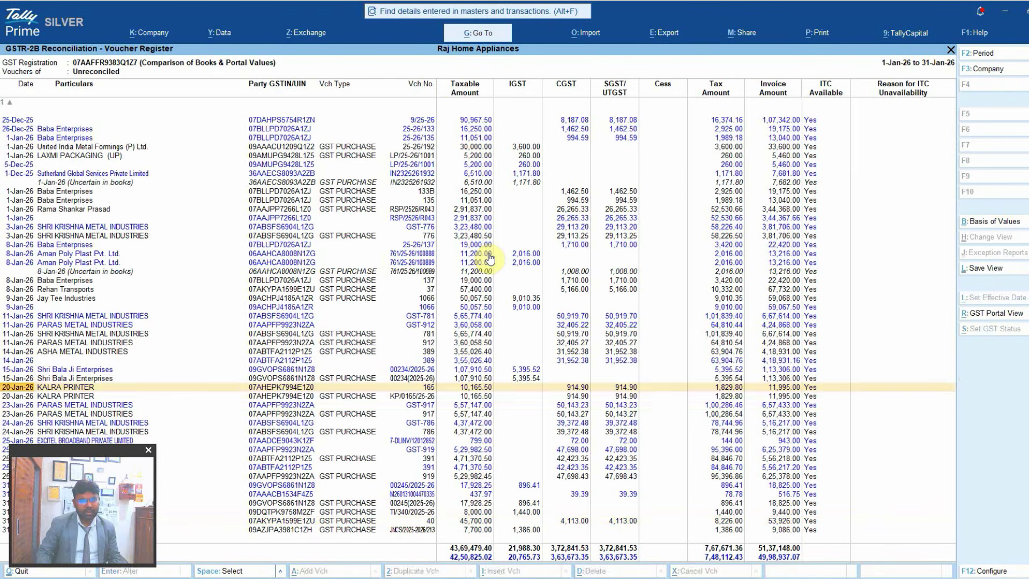
key("Up")
key("Up")
key("Up")
key("Up")
key("Up")
key("Up")
key("Up")
key("Up")
key("Up")
key("Up")
key("Up")
key("Up")
key("Up")
Return to the reconciliation overview, open the vouchers available only in books, and examine each party's entry through to the last one.
key("Escape")
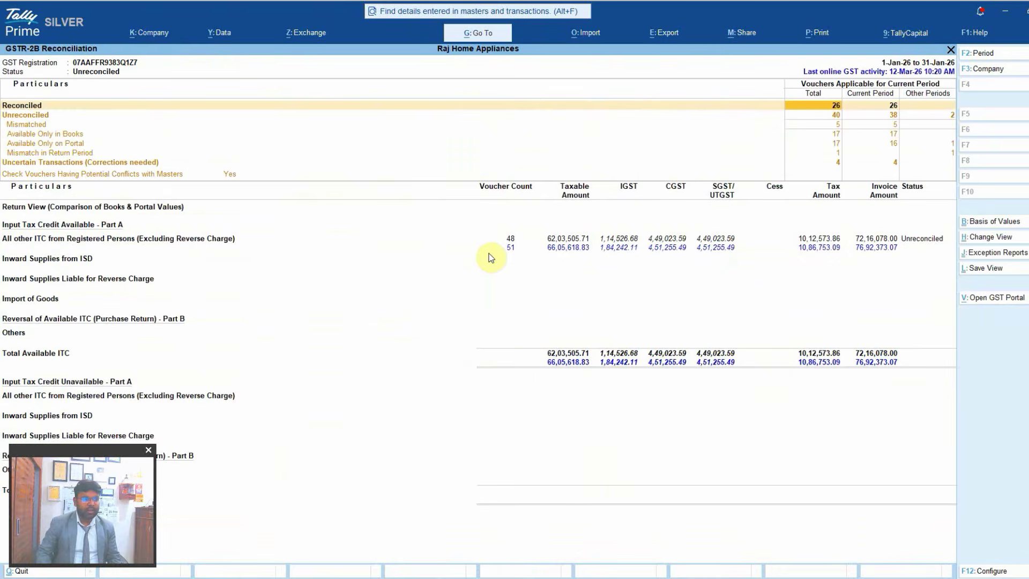
key("Down")
key("Down")
key("Down")
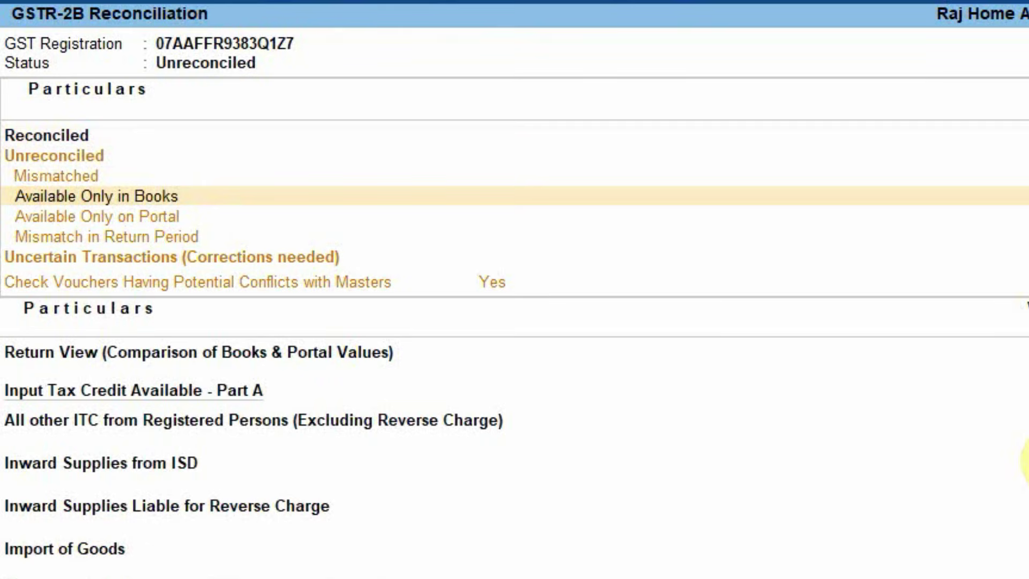
key("Return")
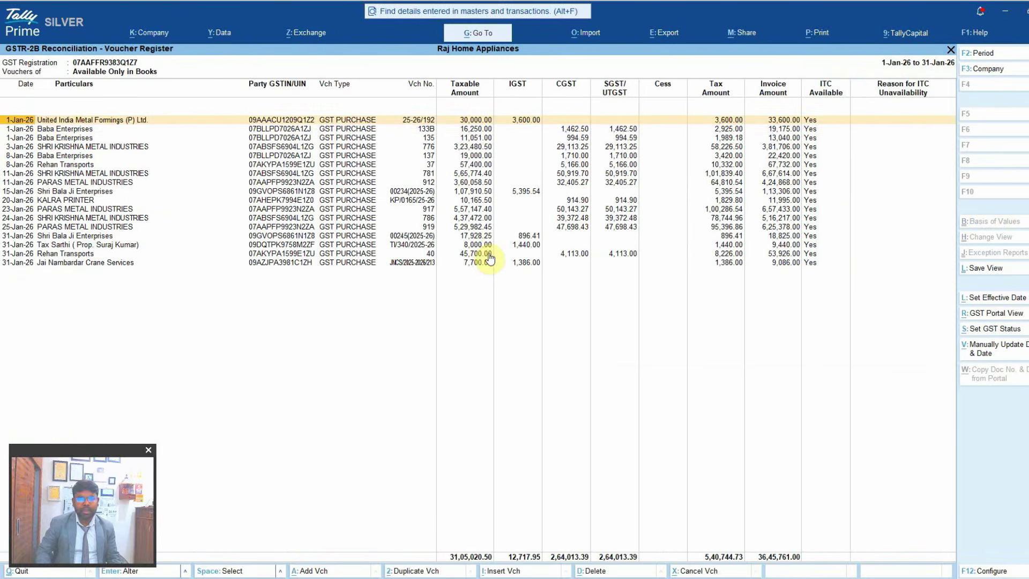
key("Down")
key("Down")
key("Down")
key("Down")
key("Down")
key("Down")
key("Down")
key("Down")
key("Down")
key("Down")
key("Down")
key("Down")
key("Down")
key("Down")
key("Down")
key("Down")
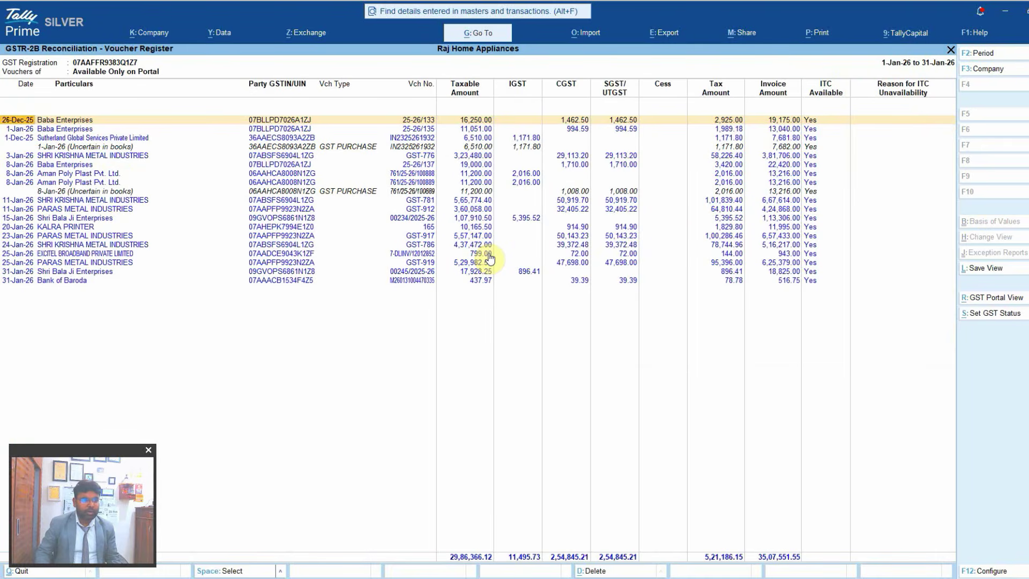
Examine the vouchers available only on the portal, from the first Baba Enterprises entry down to the Bank of Baroda entry.
key("Down")
key("Down")
key("Down")
key("Down")
key("Down")
key("Down")
key("Down")
key("Down")
key("Down")
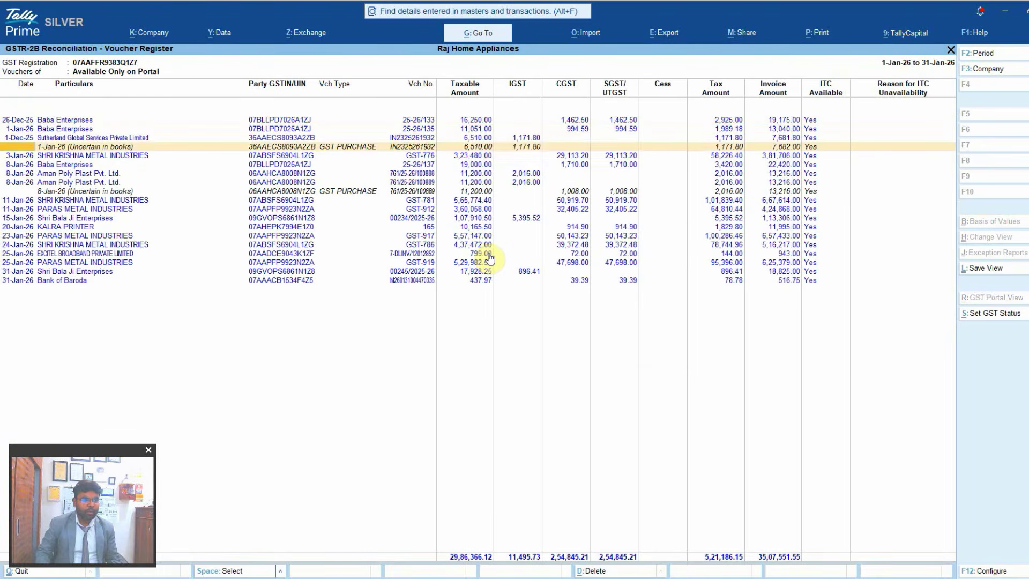
key("Down")
key("Down")
key("Down")
key("Down")
key("Down")
key("Down")
key("Down")
key("Down")
key("Down")
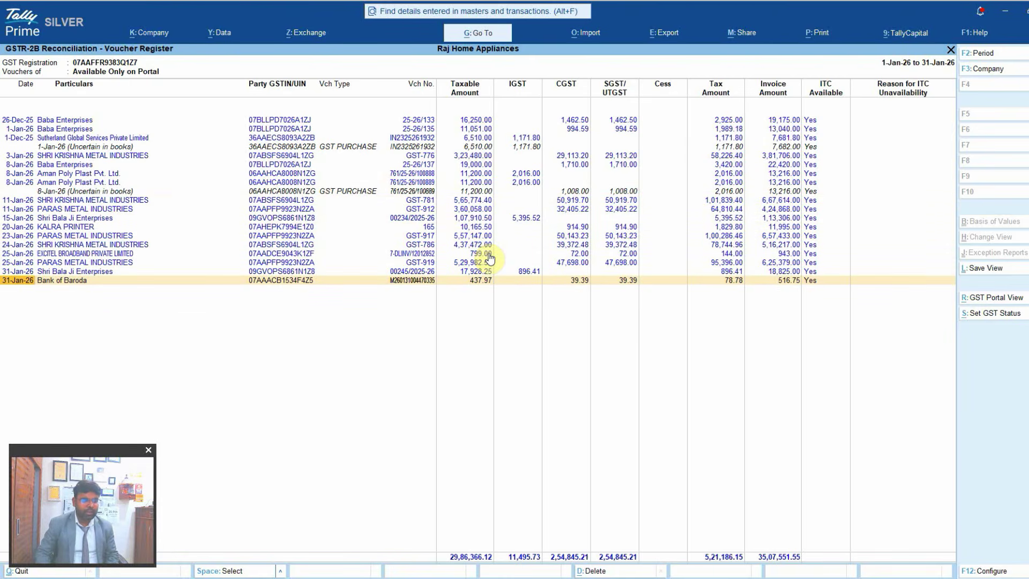
key("Up")
key("Up")
key("Up")
key("Up")
key("Up")
key("Up")
key("Up")
key("Up")
key("Up")
key("Up")
key("Up")
key("Up")
key("Up")
key("Up")
key("Up")
key("Up")
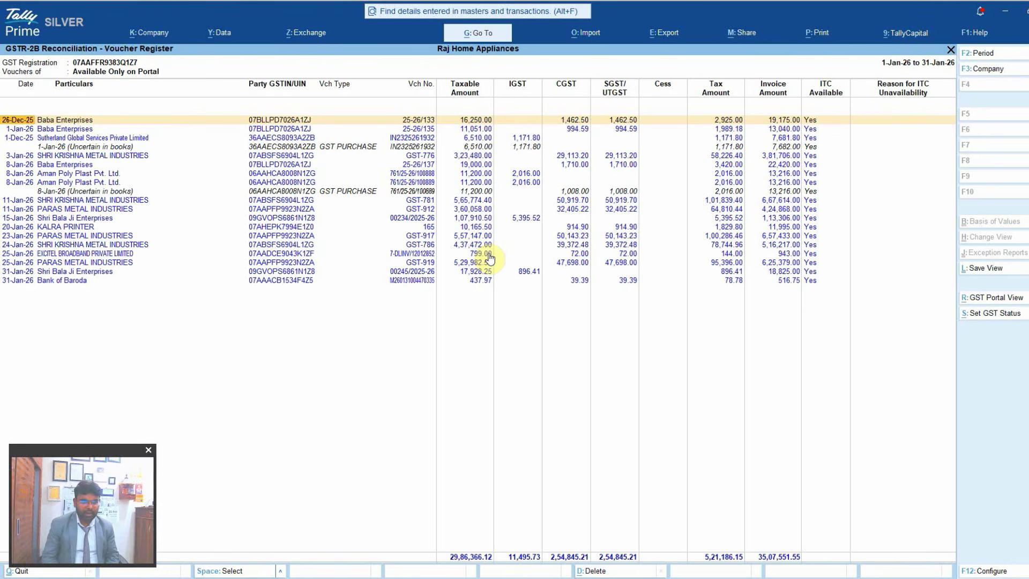
key("Down")
key("Down")
key("Down")
key("Down")
key("Down")
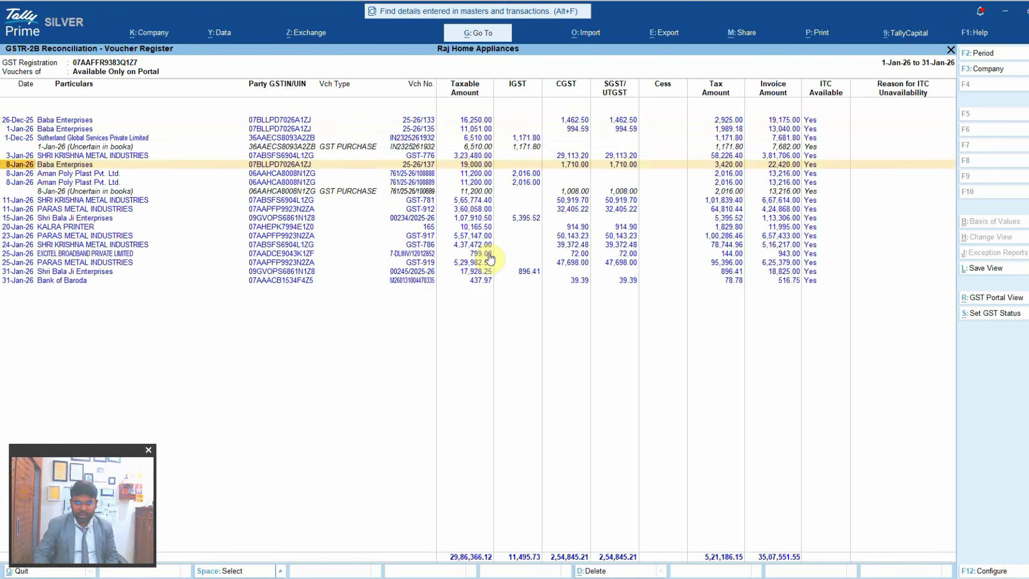
key("Down")
key("Down")
key("Down")
key("Down")
key("Down")
key("Down")
key("Down")
key("Down")
key("Down")
key("Down")
key("Down")
key("Down")
key("Down")
Select the Bank of Baroda portal voucher dated 31-Jan-26, set its GST status to System Inferred, and clear the selection.
key("space")
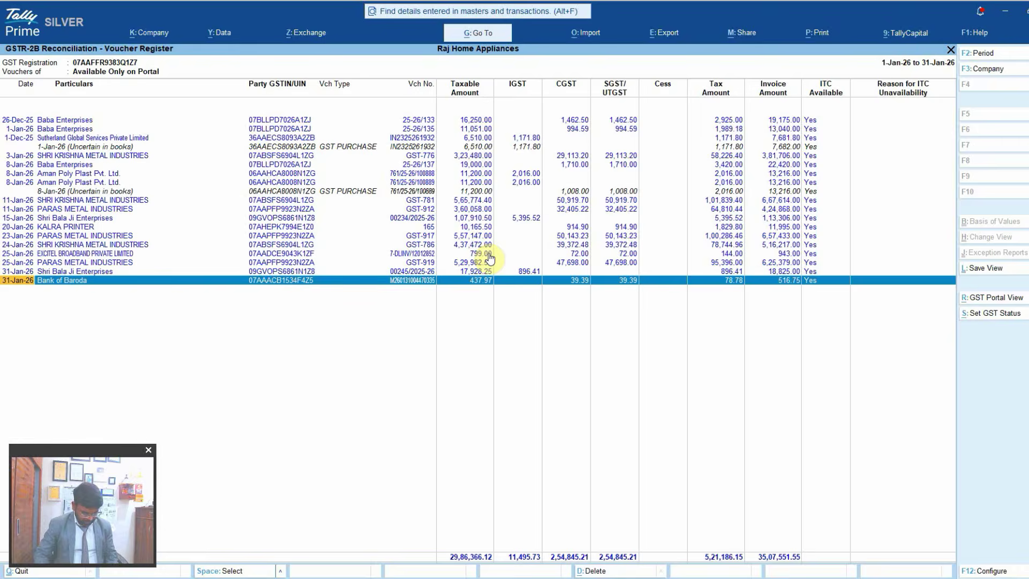
key("alt+s")
key("BackSpace")
key("Down")
key("Down")
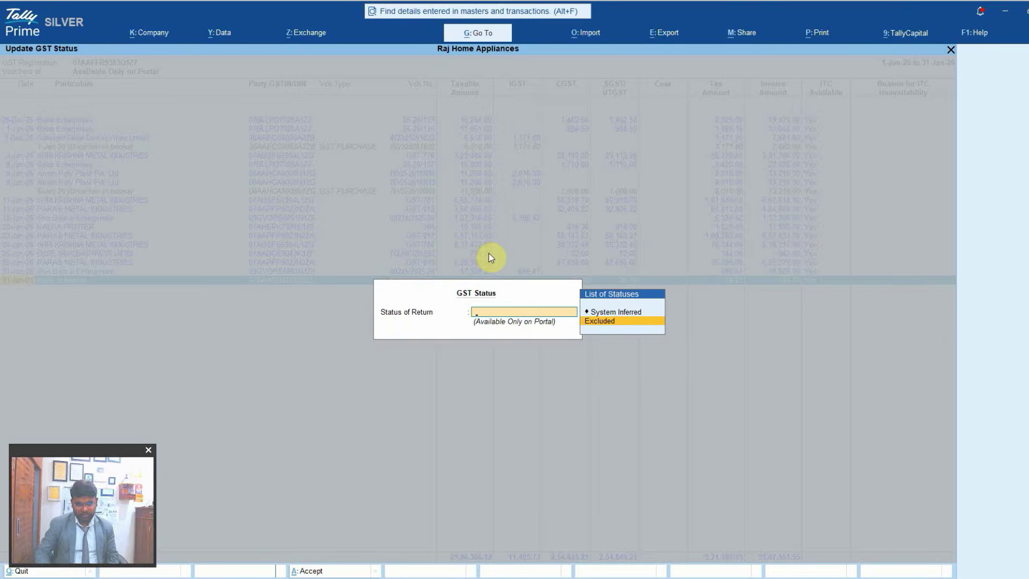
key("Up")
key("Return")
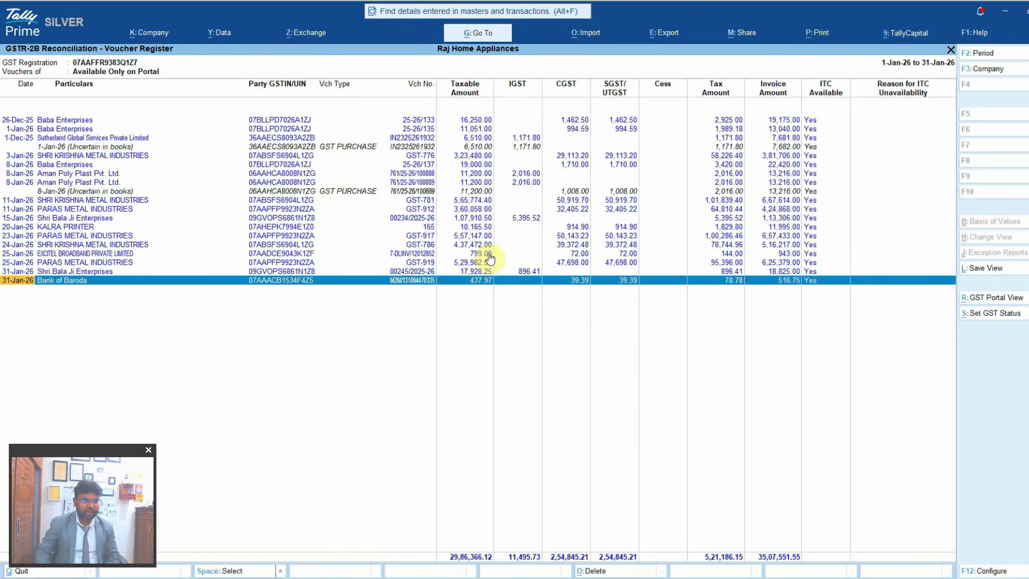
key("space")
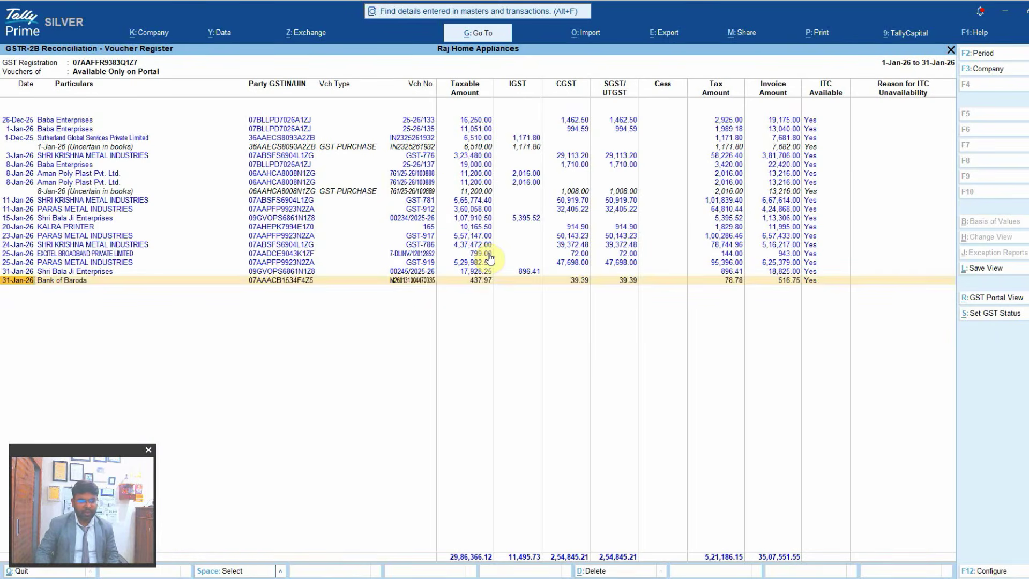
Set the GST status of the Bank of Baroda portal voucher dated 31-Jan-26 to Excluded.
key("space")
key("alt+s")
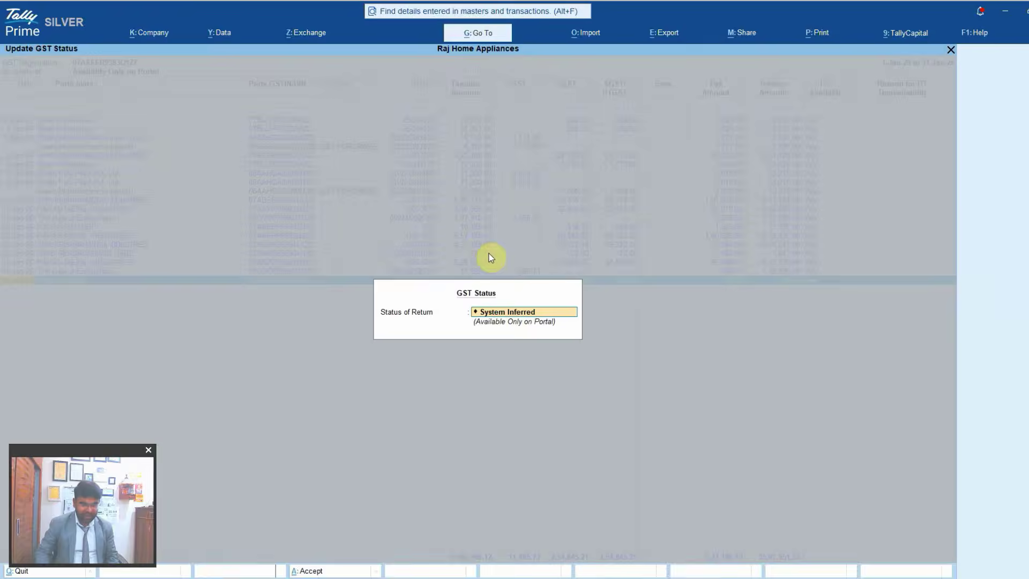
key("BackSpace")
key("Down")
key("Return")
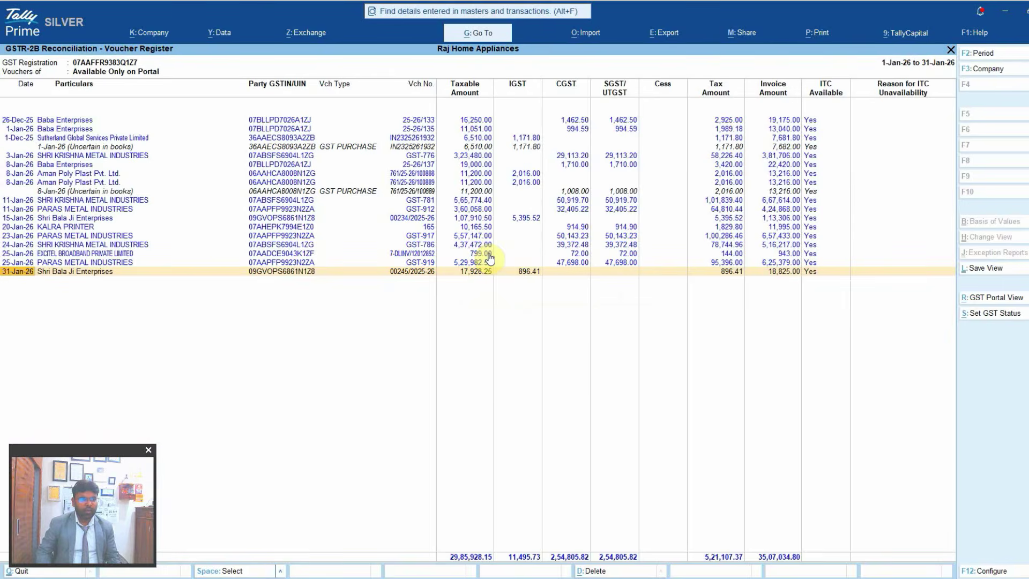
Return to the reconciliation overview and examine the vouchers listed under Excluded Portal Transactions.
key("Escape")
key("Down")
key("Down")
key("Down")
key("Down")
key("Down")
key("Down")
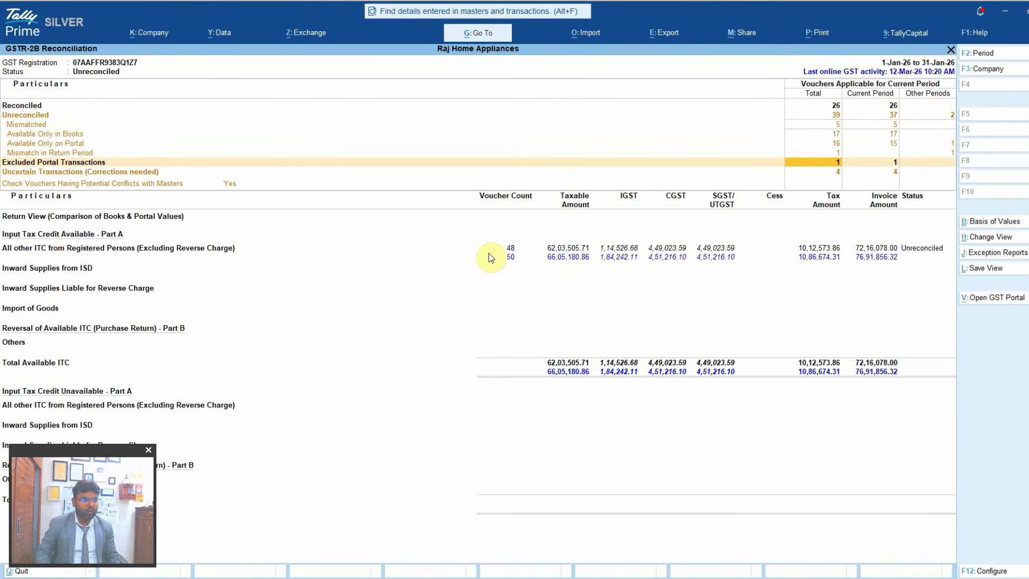
key("Return")
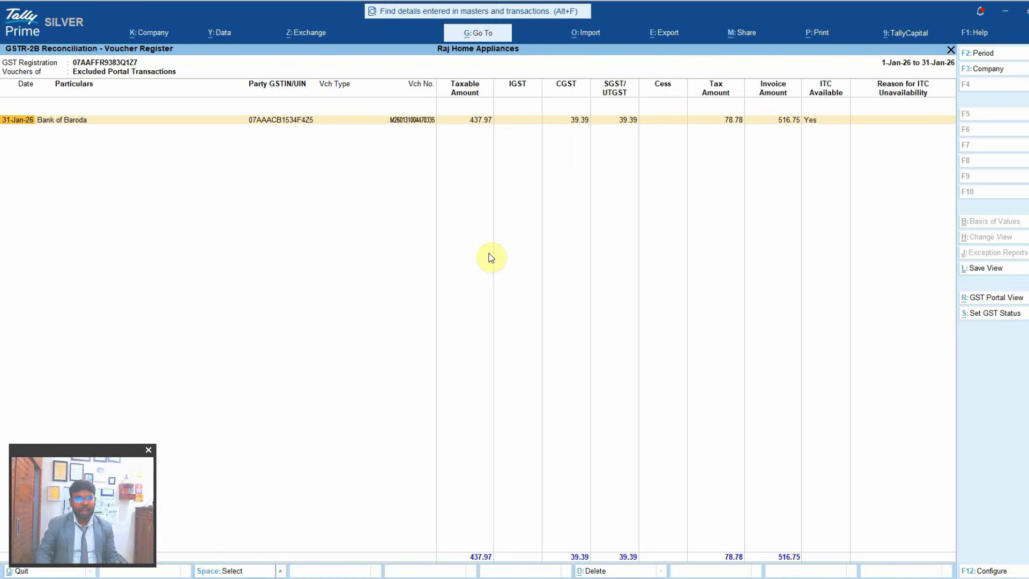
key("Escape")
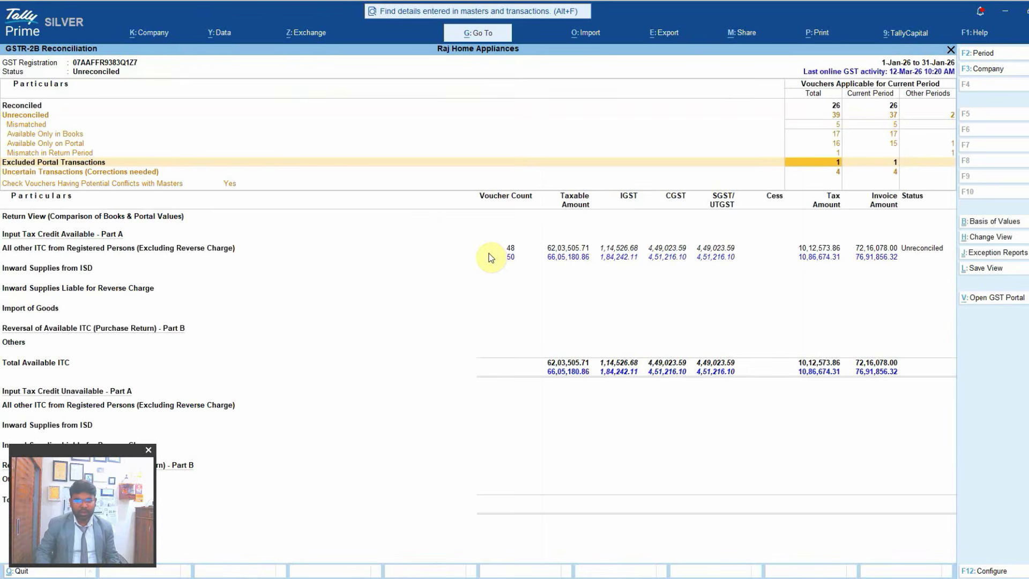
key("Return")
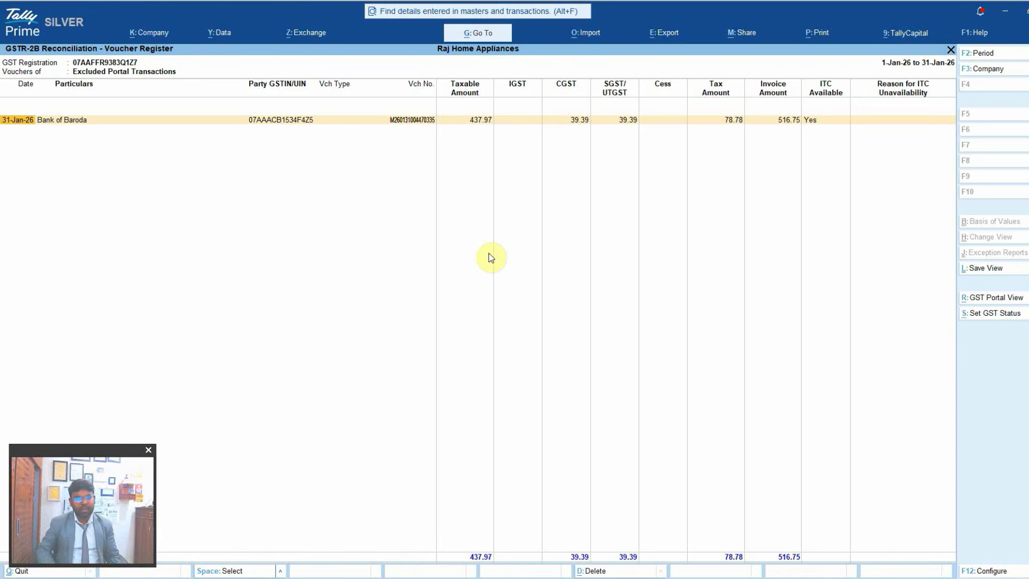
key("Escape")
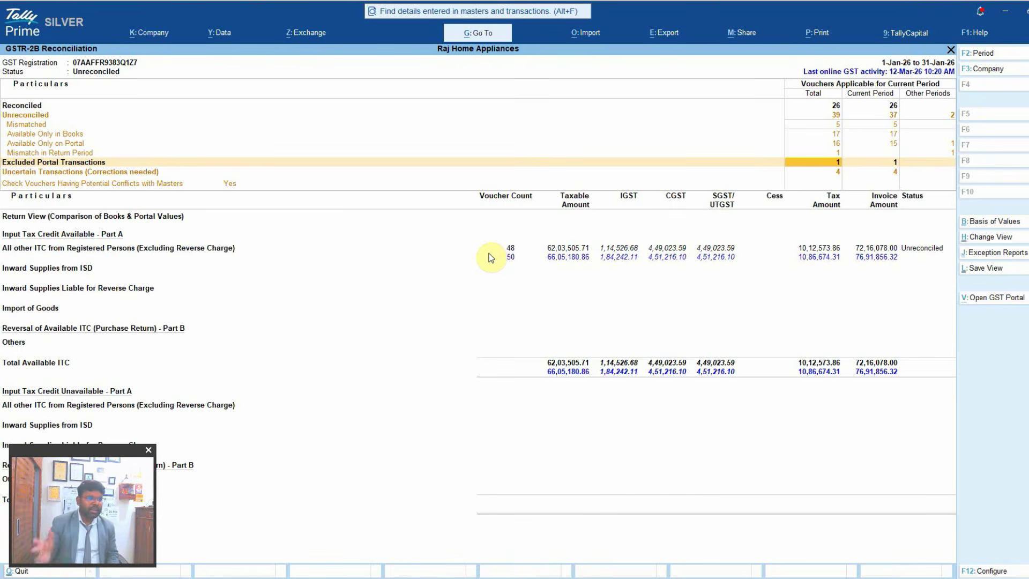
key("Return")
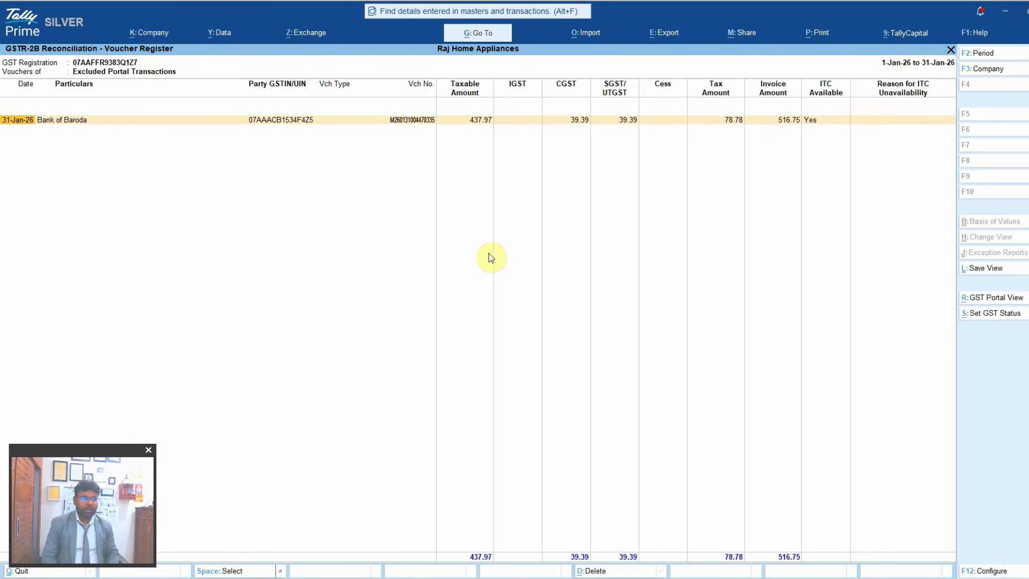
Return to the reconciliation overview and expand the report into its detailed format, starting from the ITC from registered persons section.
key("Escape")
key("Down")
key("Down")
key("Down")
key("Down")
key("Down")
key("Up")
key("Up")
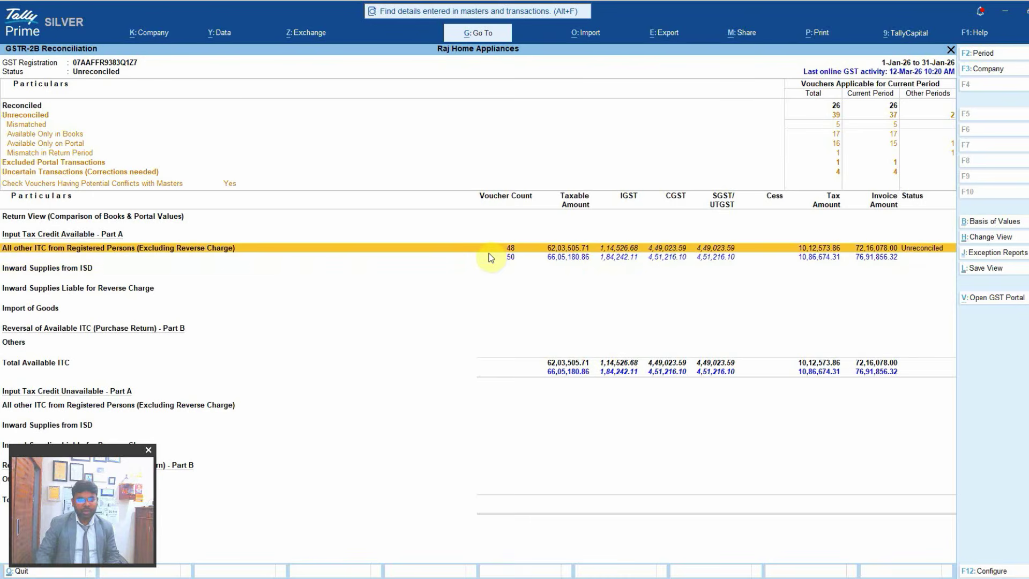
key("alt+f5")
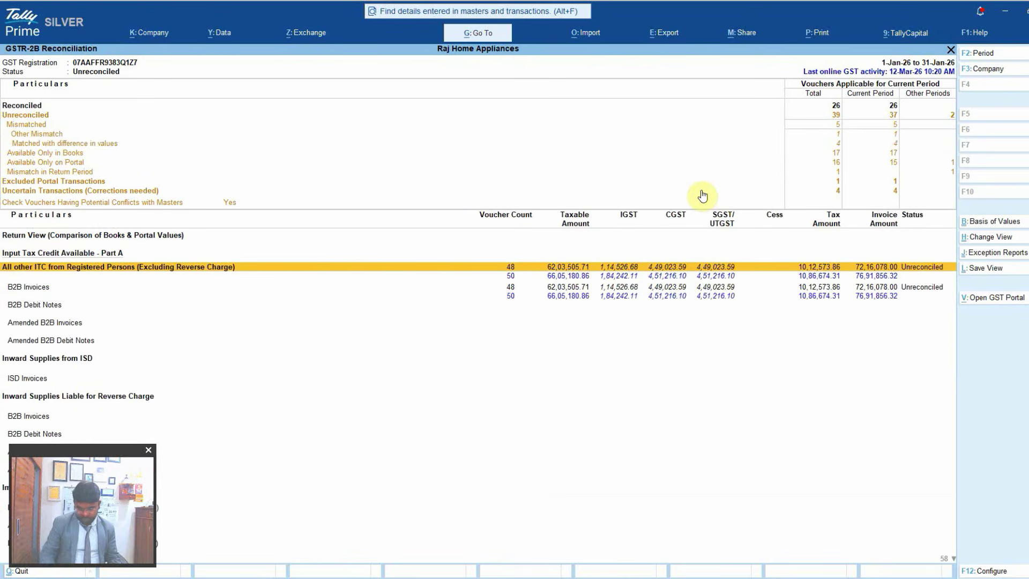
Examine the report configuration, especially the options for ignoring value differences between books and portal, and accept the settings.
key("F12")
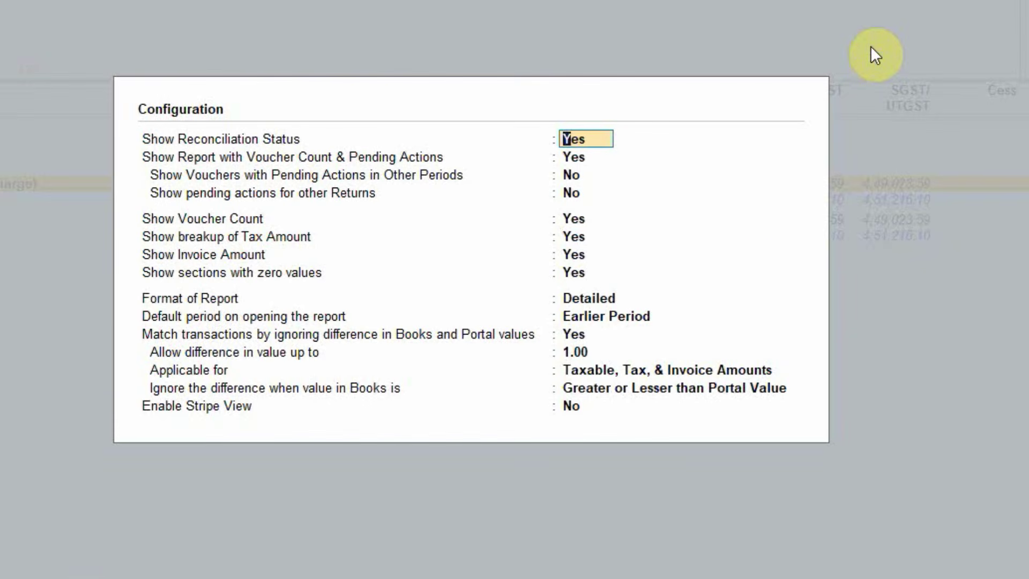
key("Down")
key("Down")
key("Down")
key("Down")
key("Down")
key("Down")
key("Down")
key("Down")
key("Return")
key("Return")
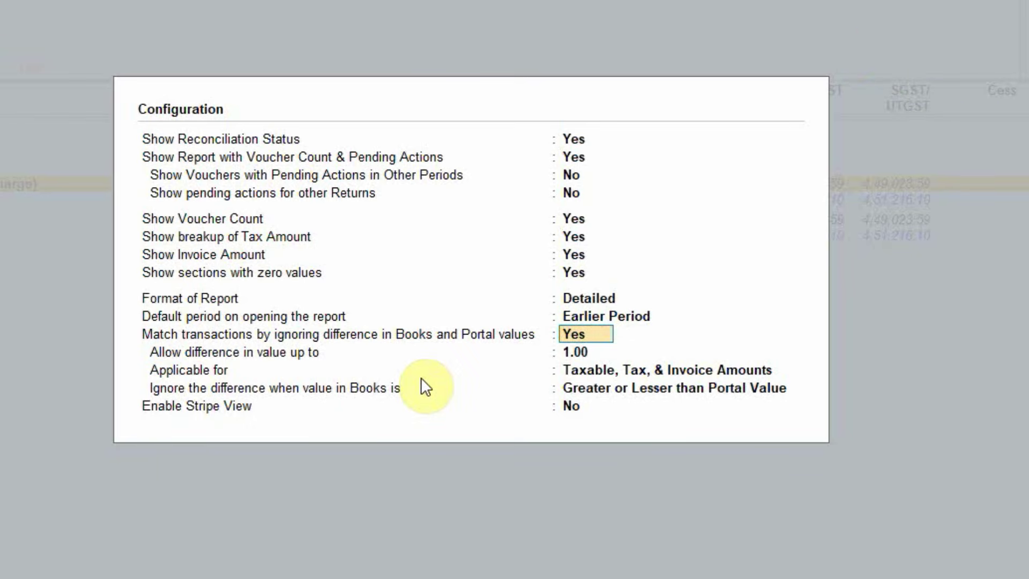
key("Return")
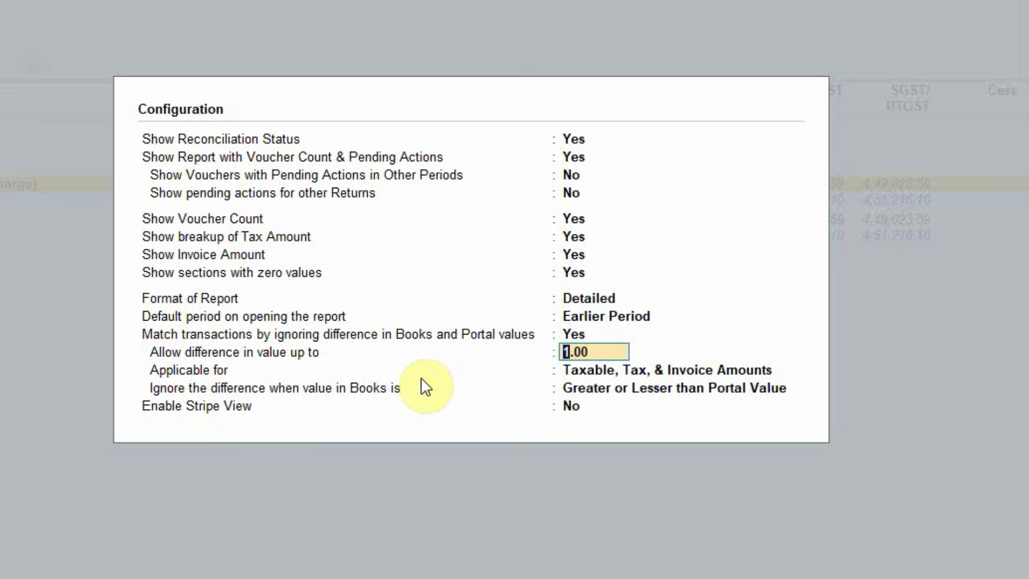
key("Return")
key("Return")
key("Return")
key("Return")
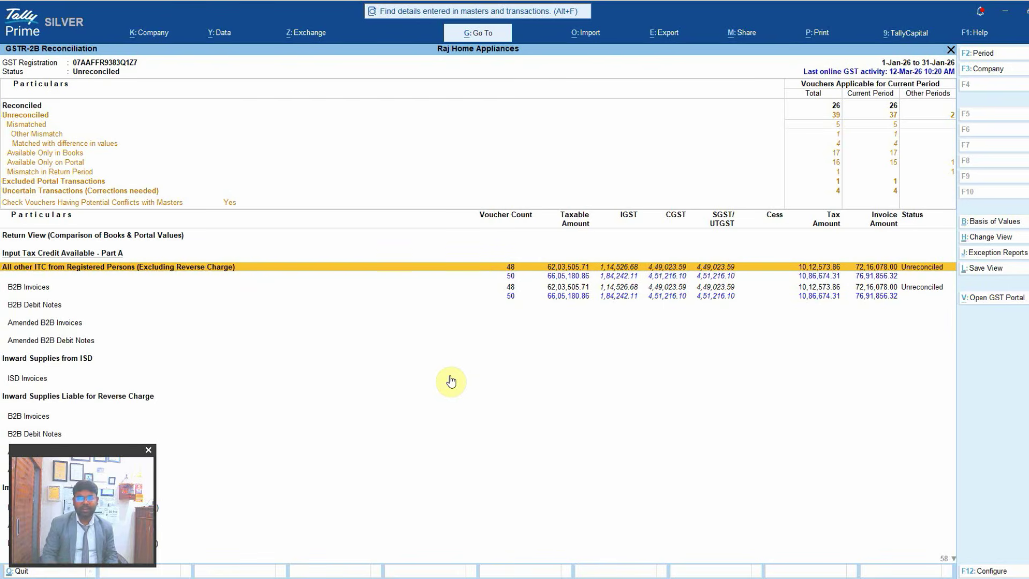
Collapse the reconciliation report to its condensed format and close it to return to the Gateway of Tally.
key("alt+F5")
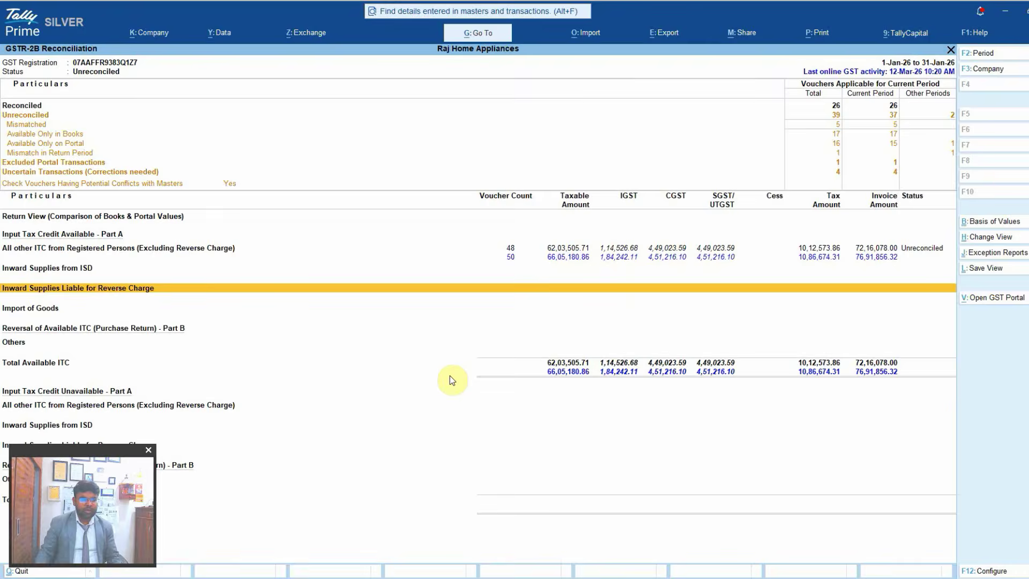
key("Escape")
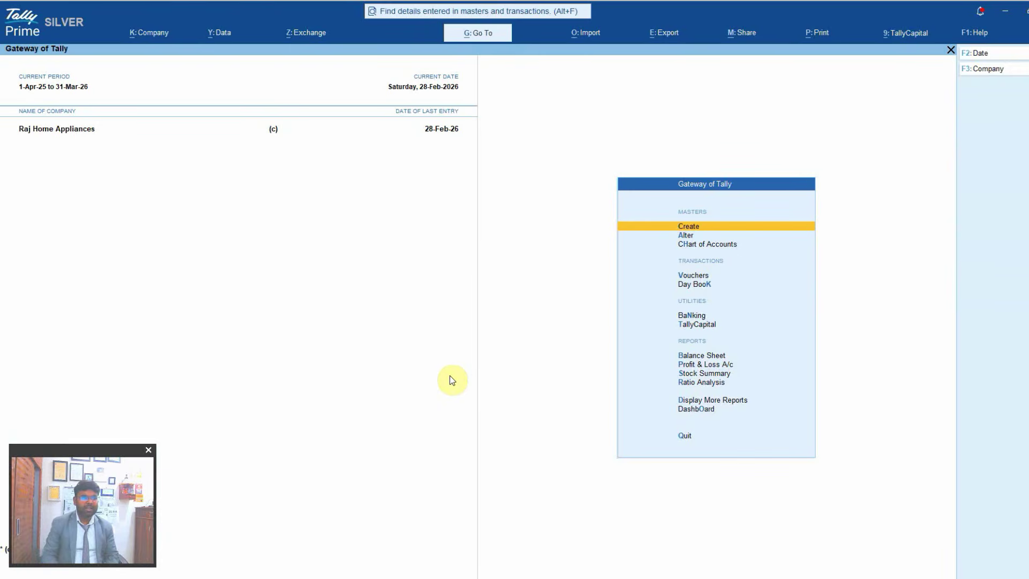